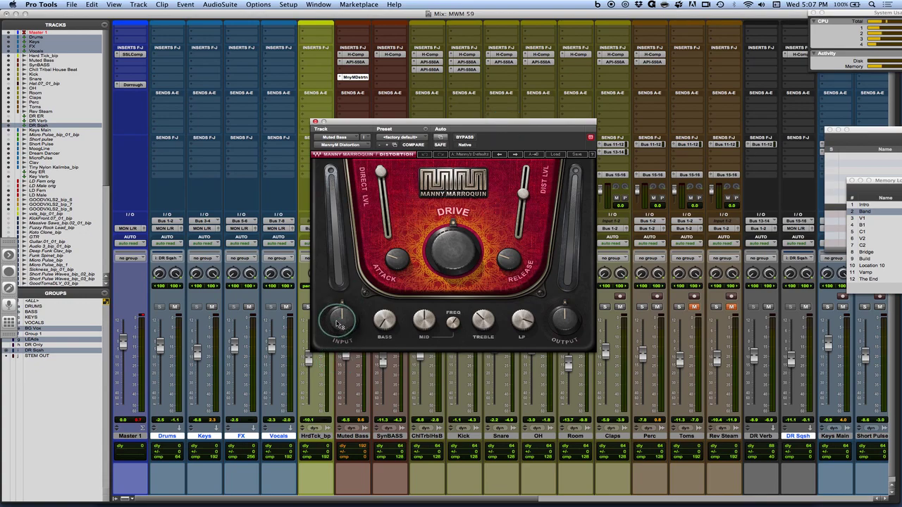
Slightly lower the distortion level in the Manny Marroquin Distortion plug-in on the Muted Bass track.
mouse_move(573, 330)
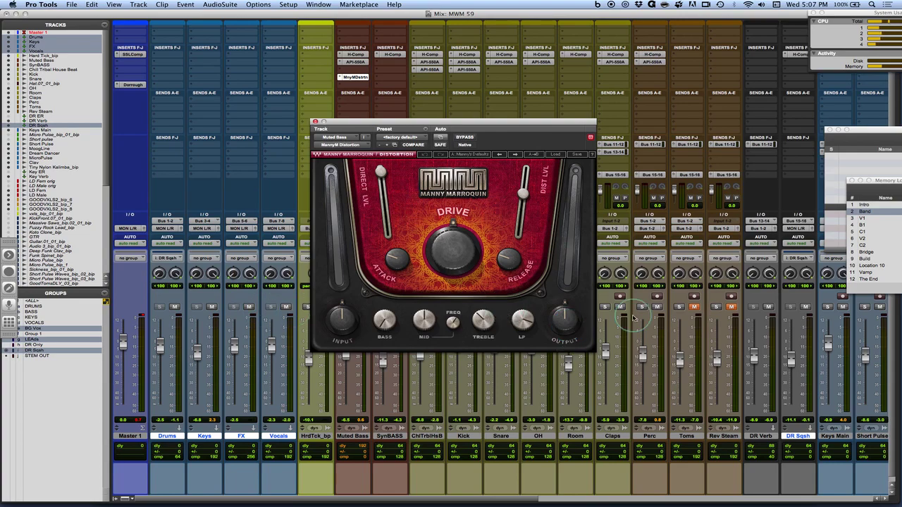
mouse_move(380, 170)
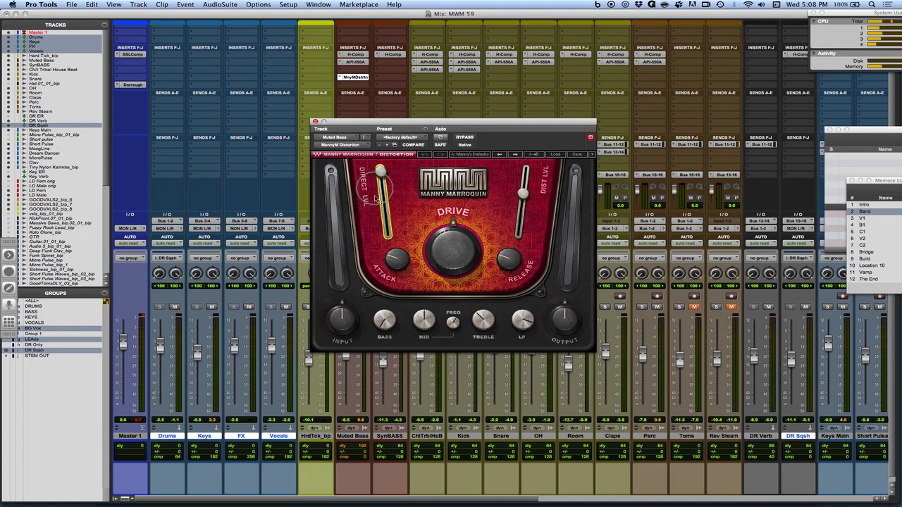
mouse_move(526, 224)
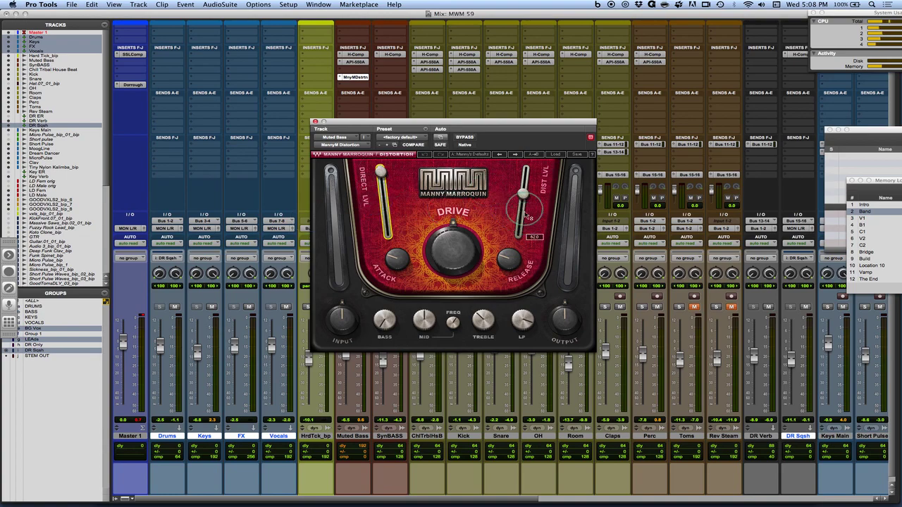
click(522, 193)
mouse_move(522, 193)
mouse_down()
mouse_move(521, 202)
mouse_move(523, 194)
mouse_up()
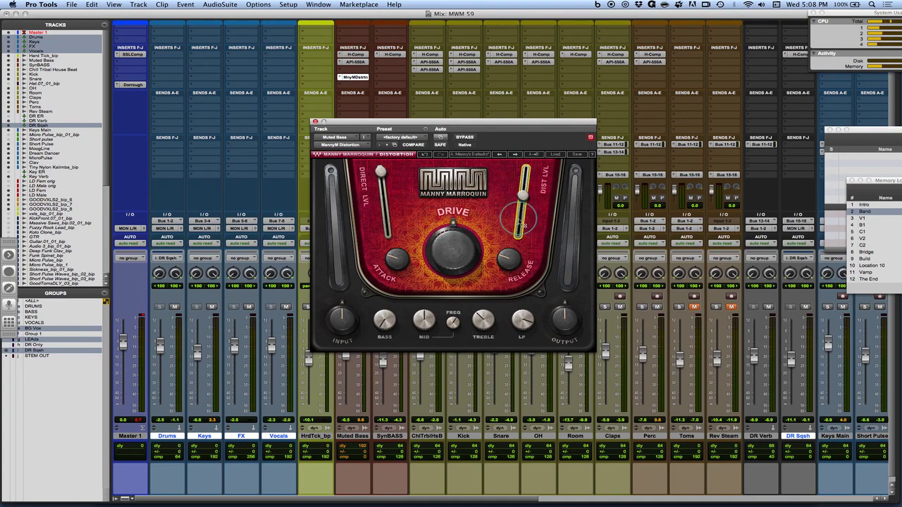
mouse_move(523, 193)
mouse_down()
mouse_move(526, 167)
mouse_move(523, 209)
mouse_up()
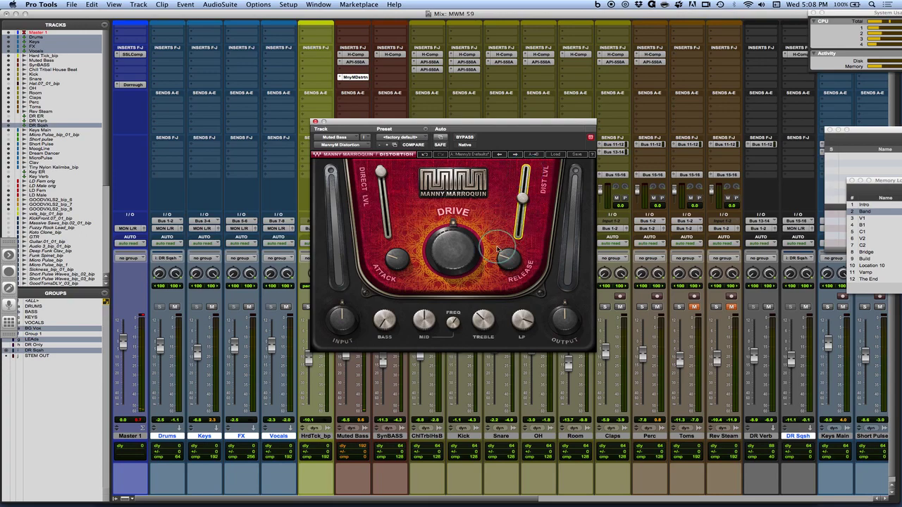
drag(446, 245, 438, 279)
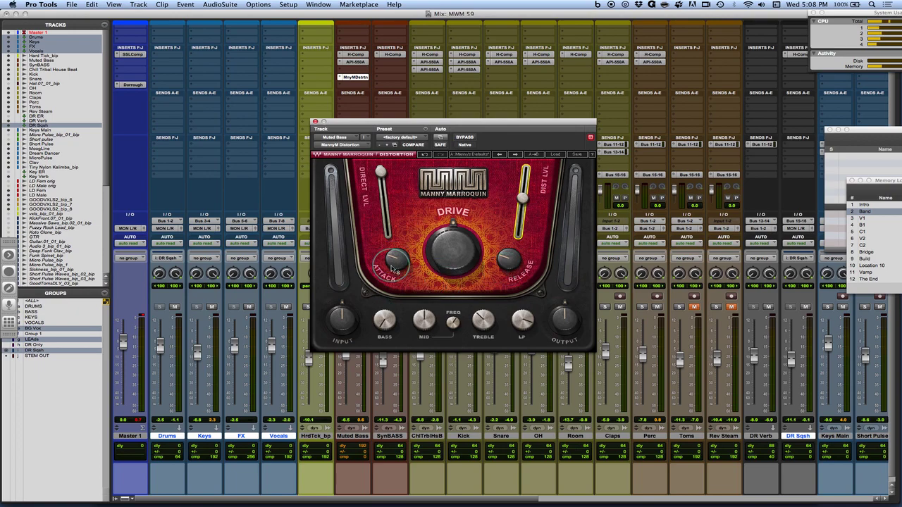
mouse_move(395, 269)
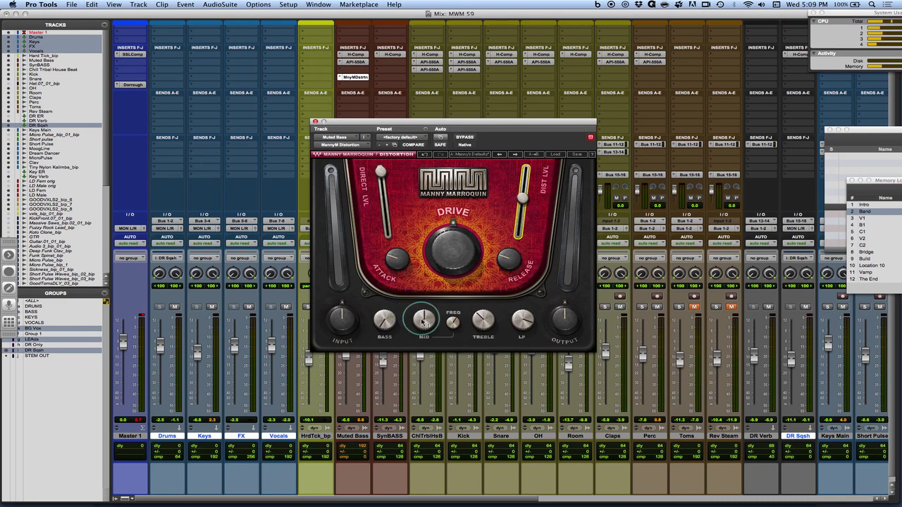
Set the distortion plug-in's mid-band frequency to 900.
drag(454, 322, 420, 238)
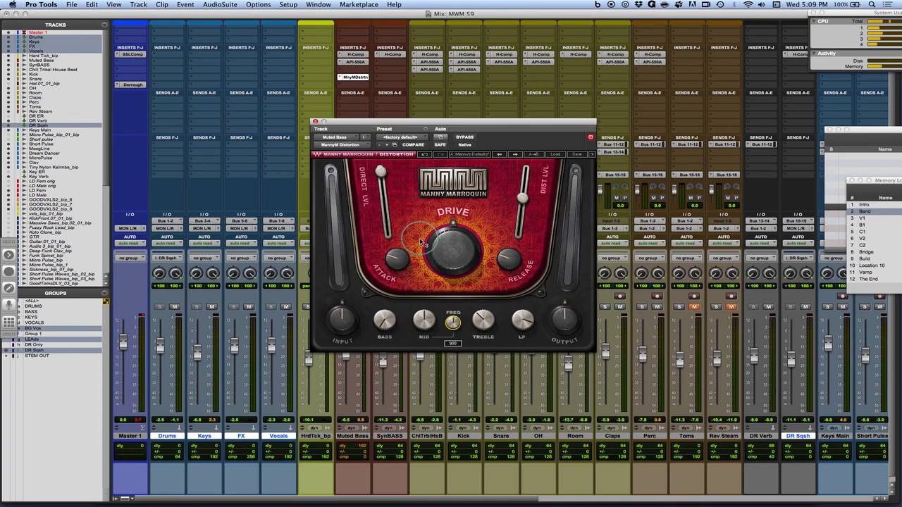
mouse_move(484, 322)
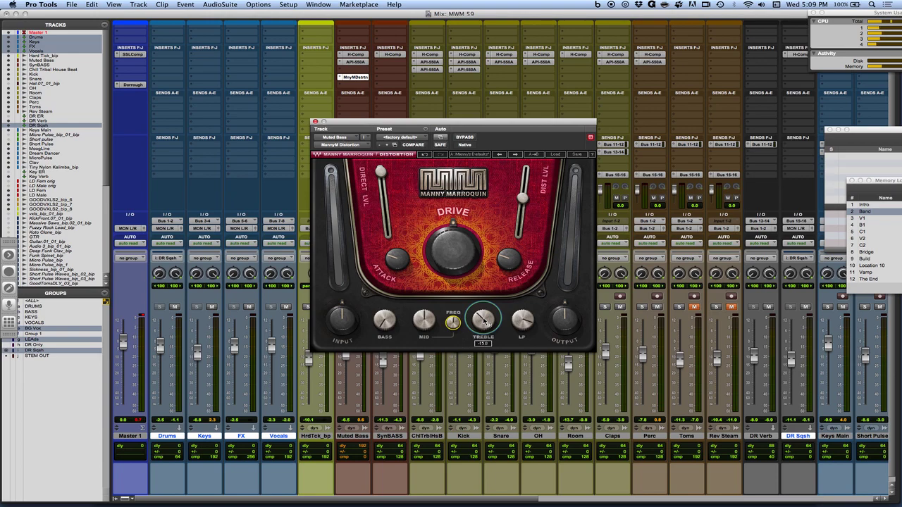
mouse_move(526, 324)
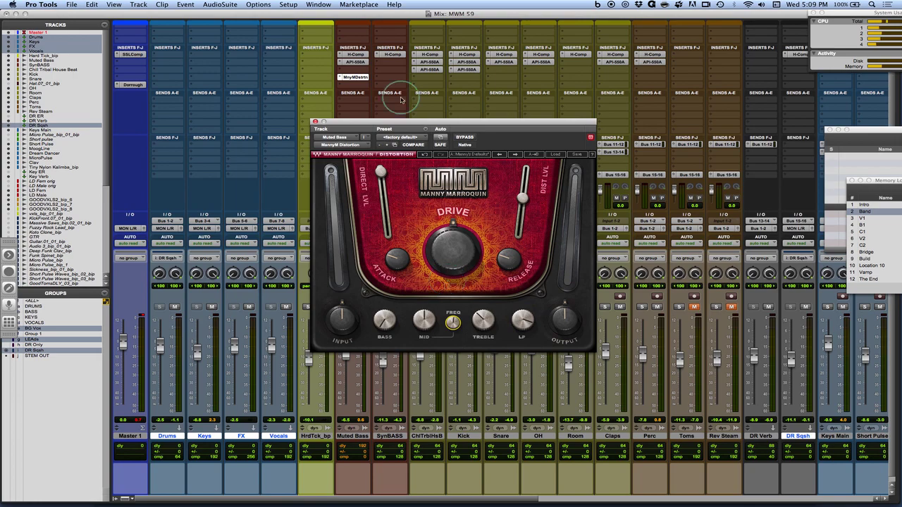
Solo the Muted Bass track and compare its sound during playback with the distortion bypassed and active.
drag(406, 120, 476, 99)
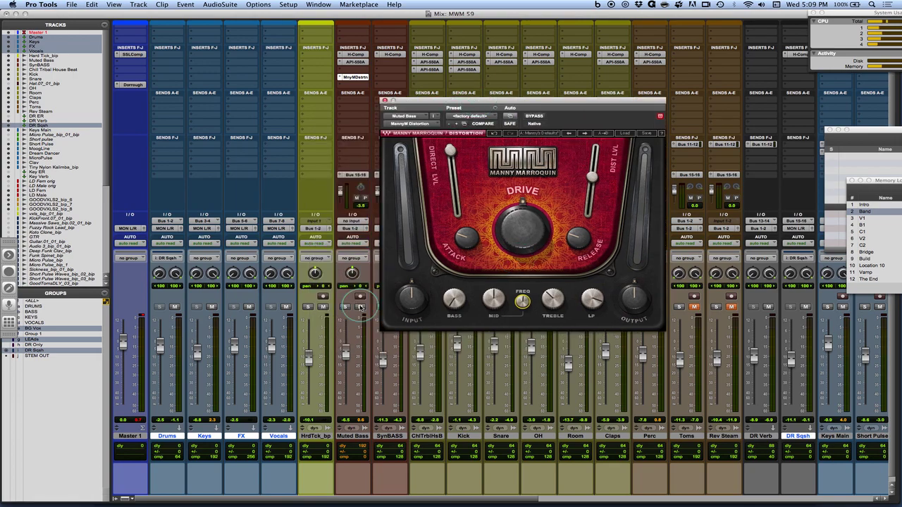
click(345, 307)
key(space)
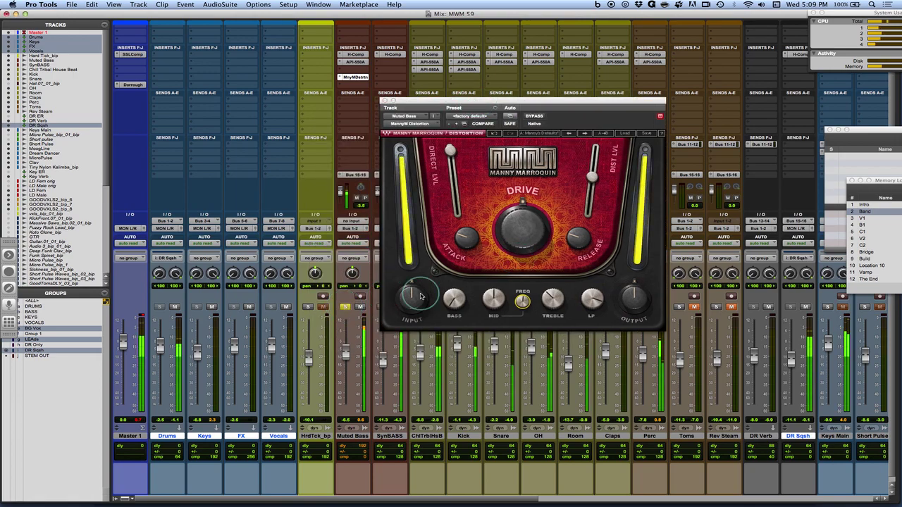
click(539, 116)
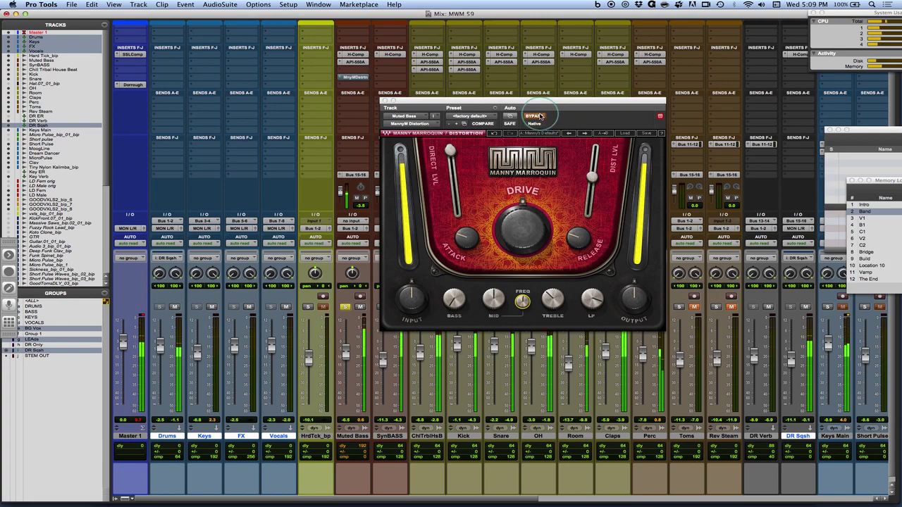
click(539, 117)
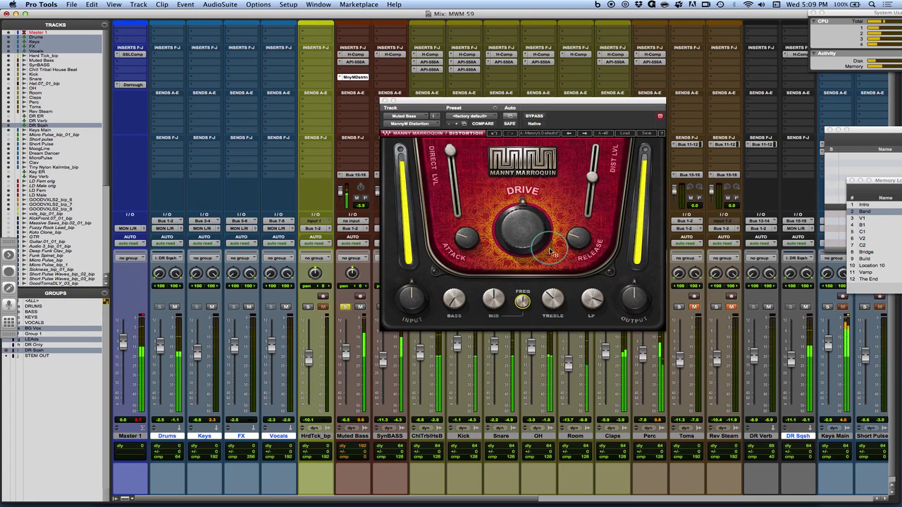
Sweep the bass distortion's drive from about 4.2 up to just past its midpoint, and check the distortion level.
drag(522, 232, 523, 336)
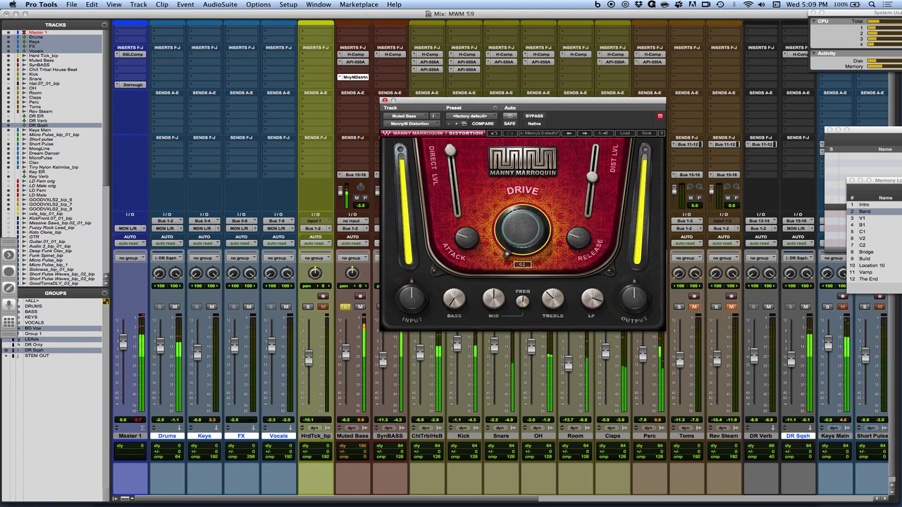
drag(522, 231, 524, 168)
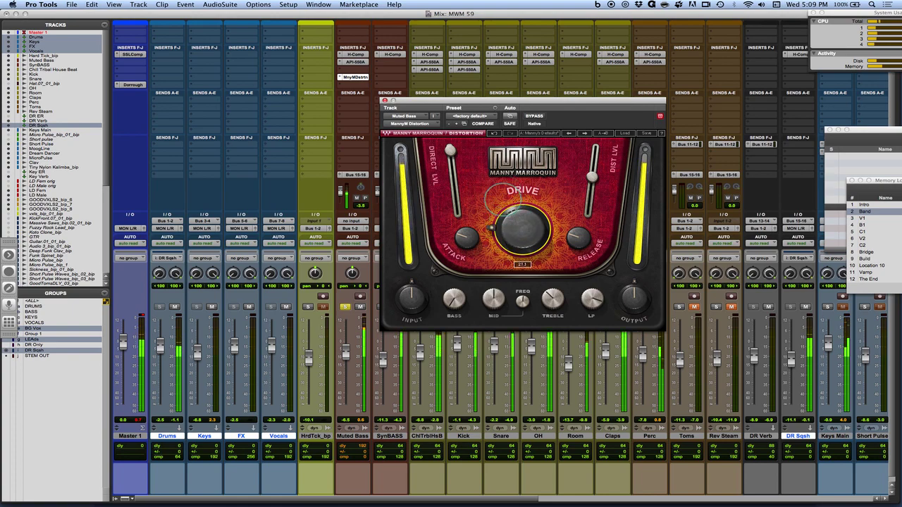
drag(502, 199, 492, 170)
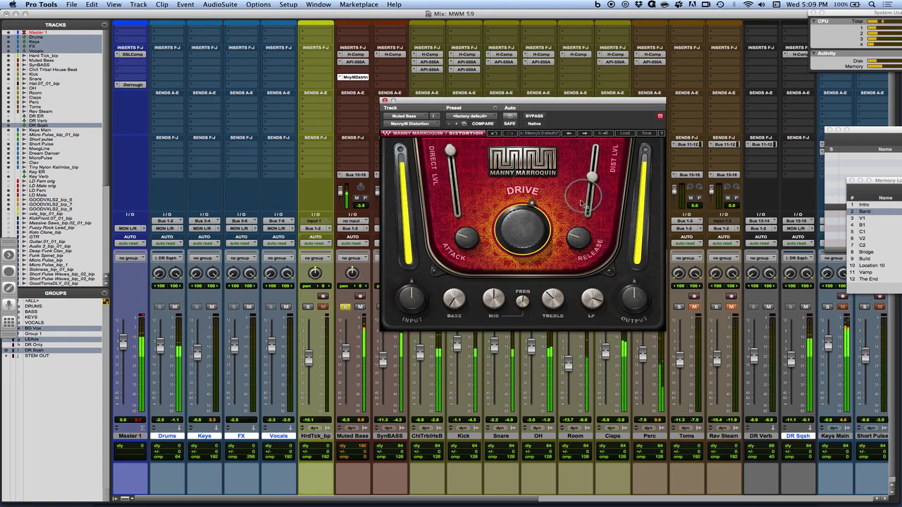
mouse_move(593, 176)
mouse_down()
mouse_move(587, 209)
mouse_move(587, 163)
mouse_move(591, 175)
mouse_up()
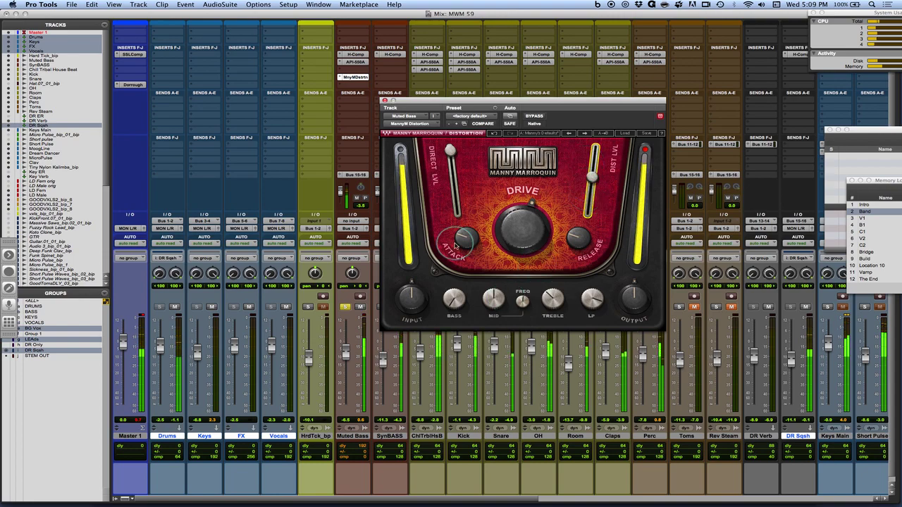
Try a very short attack with a release of 5.00 on the bass distortion.
drag(462, 246, 464, 247)
click(578, 238)
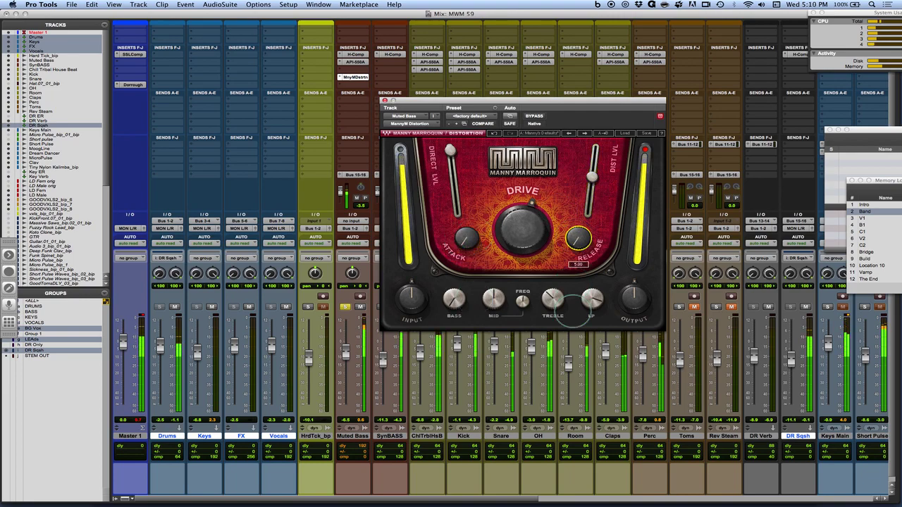
drag(465, 254, 466, 249)
click(465, 246)
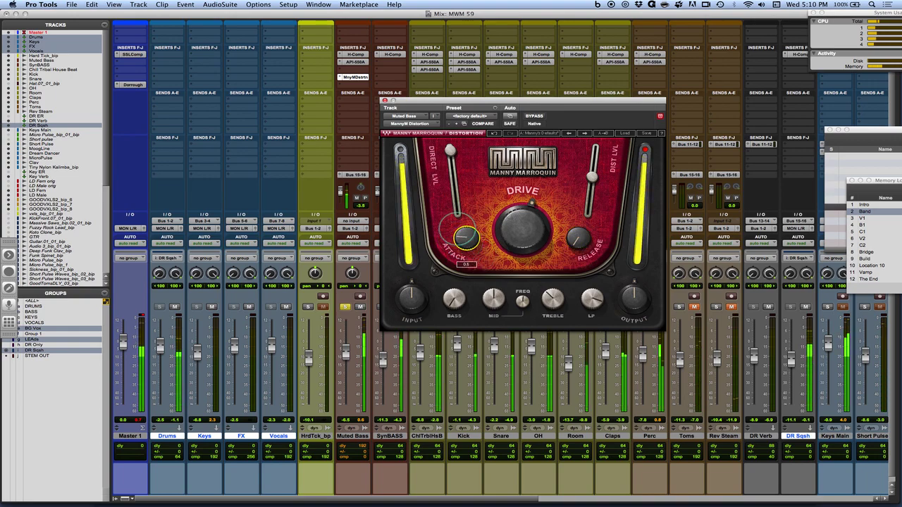
Lengthen the distortion's attack to 27.2 and sweep the release, settling on a low setting.
drag(451, 205, 450, 193)
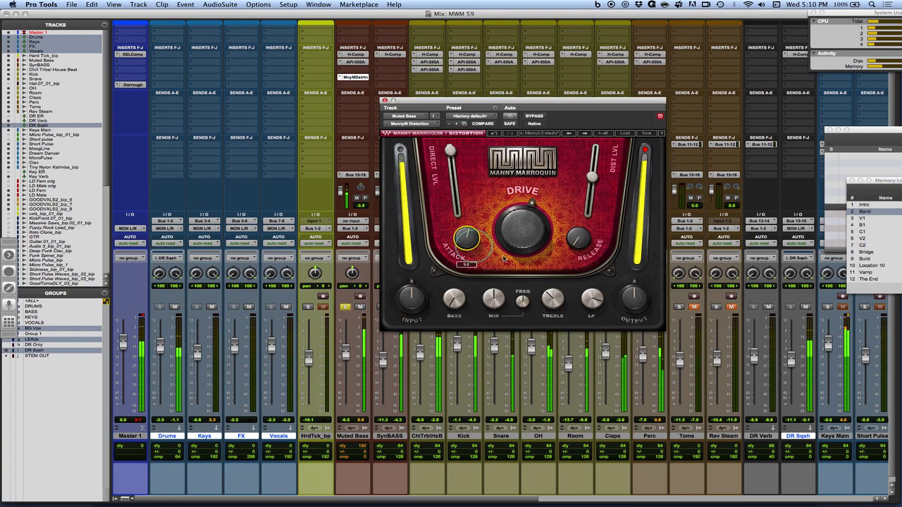
drag(465, 242, 457, 218)
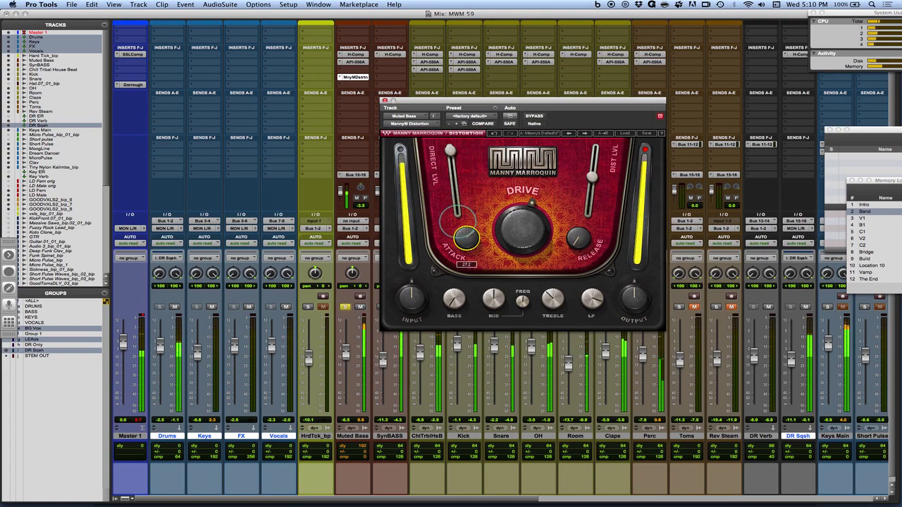
drag(583, 250, 545, 136)
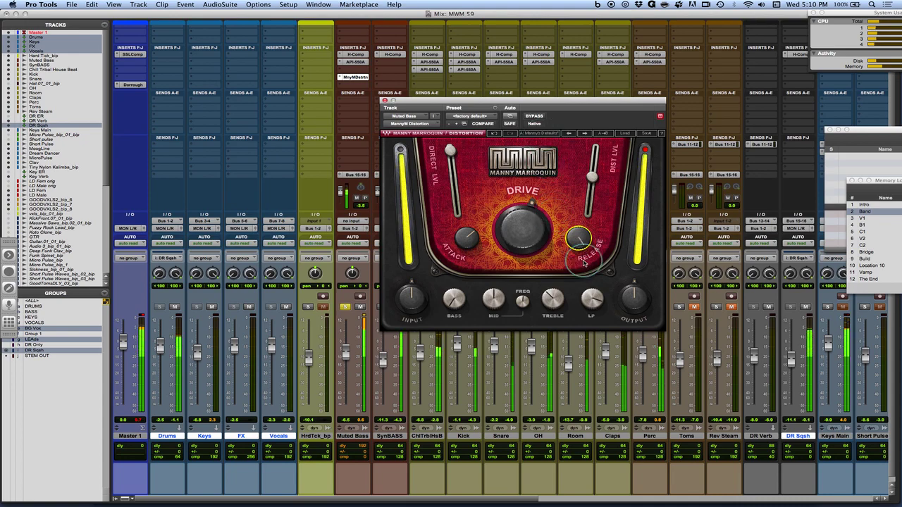
mouse_move(584, 250)
mouse_down()
mouse_move(579, 241)
mouse_move(590, 320)
mouse_move(578, 241)
mouse_up()
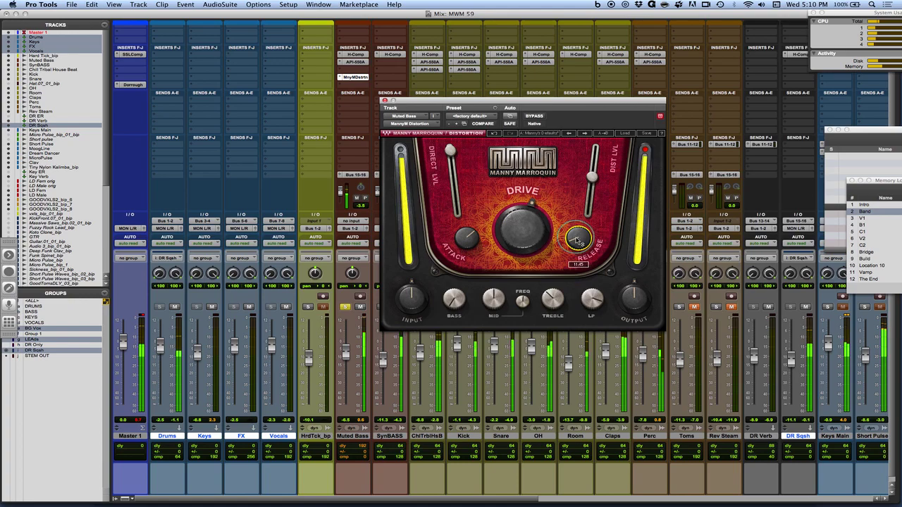
Shape the distortion's tone with a mid boost, a mid frequency of about 334, and adjusted bass, treble and low-pass.
drag(522, 303, 480, 281)
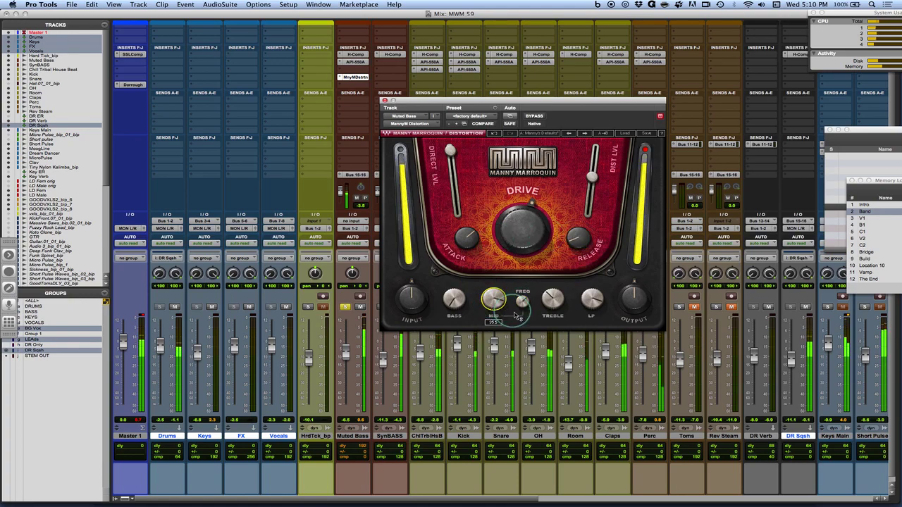
drag(523, 302, 522, 332)
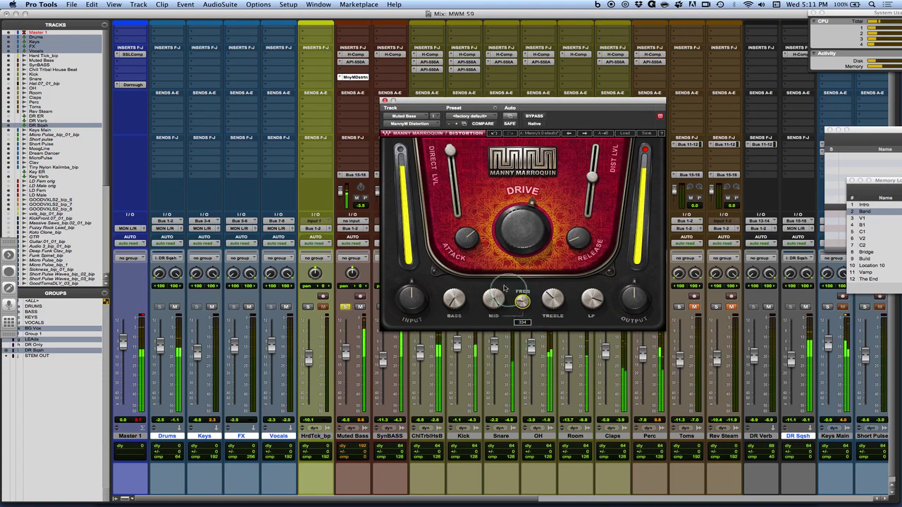
drag(468, 302, 431, 257)
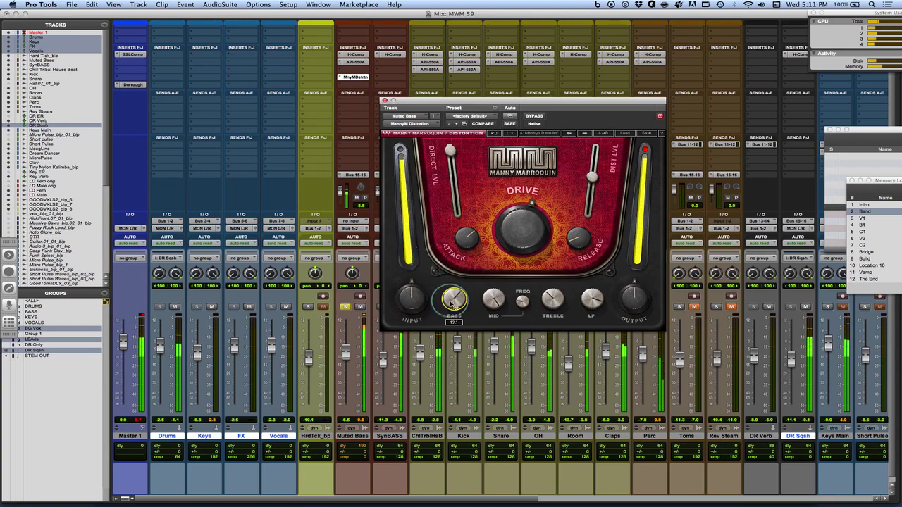
drag(454, 299, 568, 283)
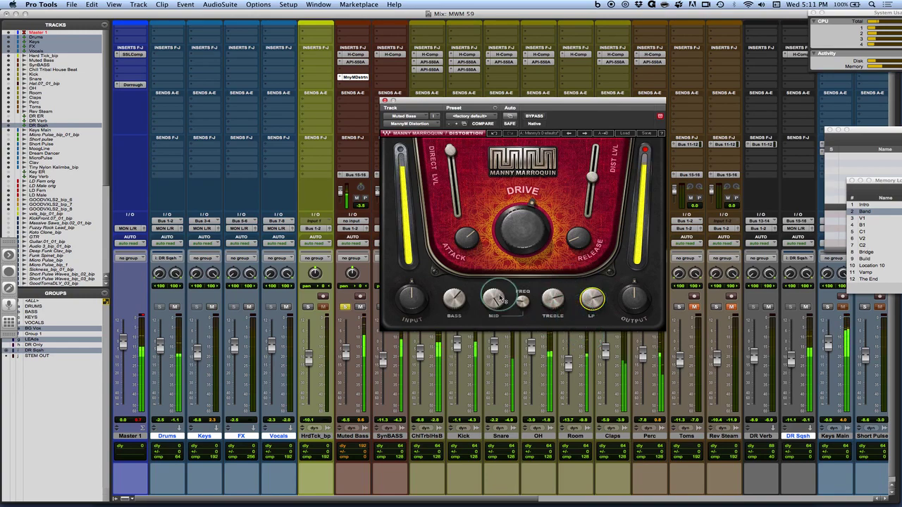
Slightly reduce the drive and distortion level, and compare the bass with the distortion bypassed and active.
click(522, 228)
drag(523, 227, 504, 240)
drag(594, 175, 589, 154)
click(533, 116)
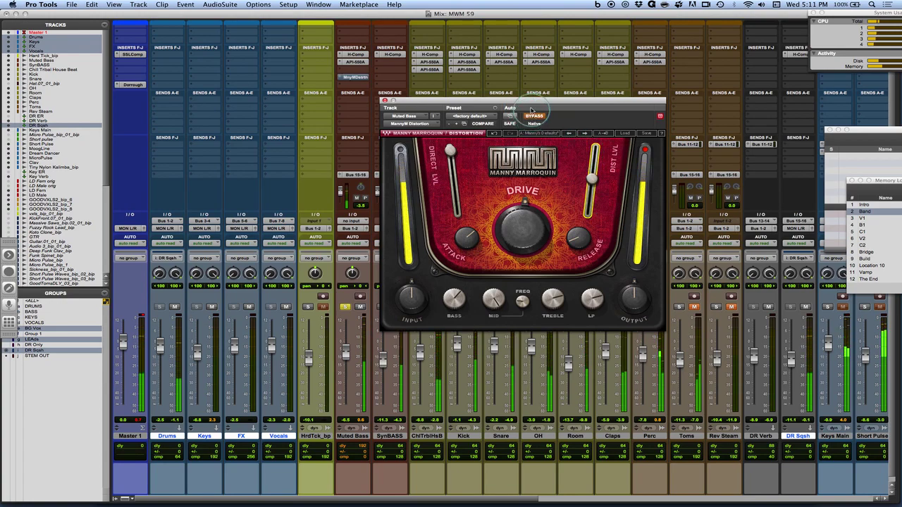
click(531, 112)
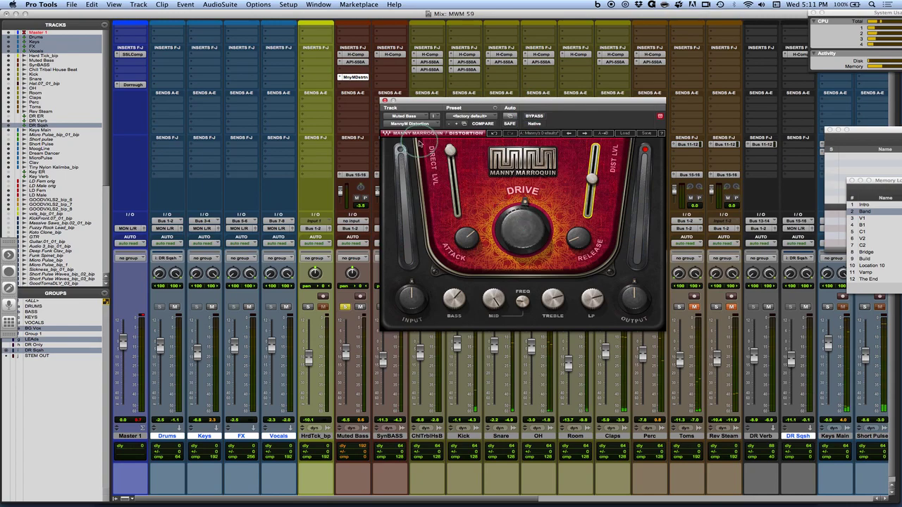
Solo the Chill Tribal House Beat track and insert the stereo MannyM Distortion in its next free insert slot.
drag(468, 104, 242, 141)
click(426, 56)
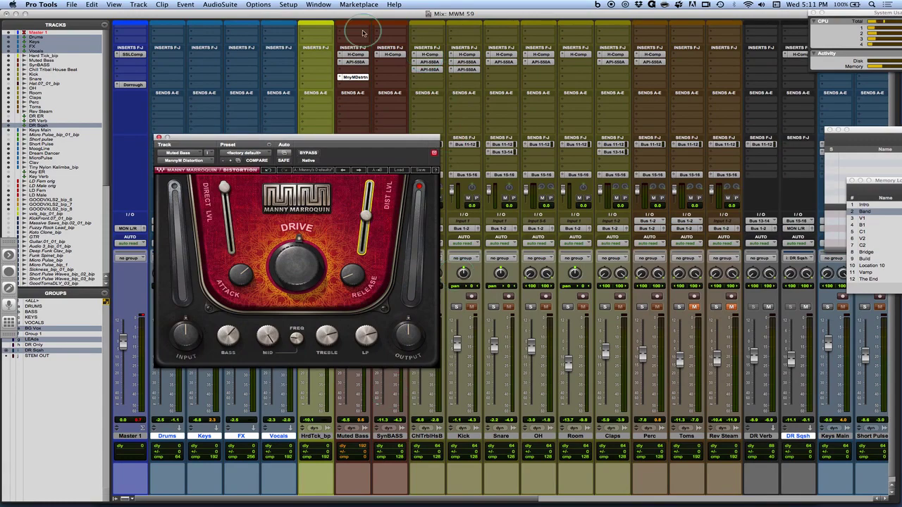
drag(373, 137, 768, 13)
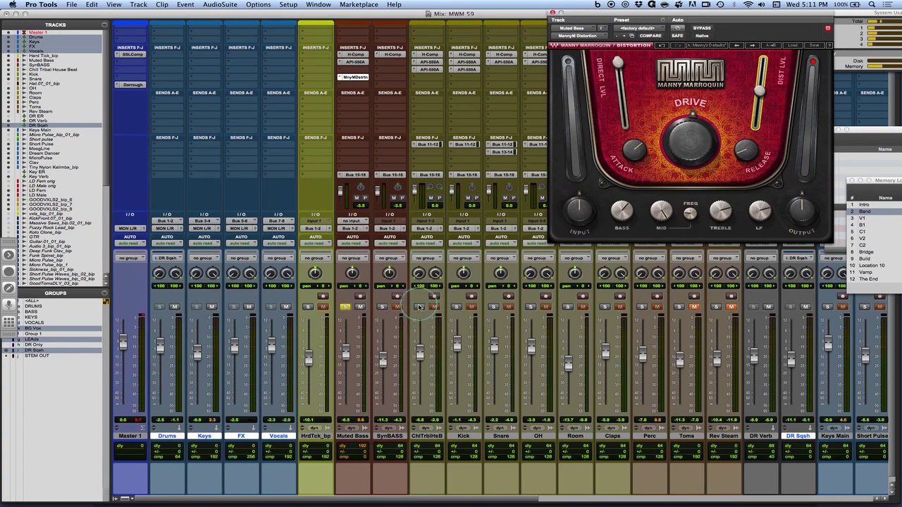
click(419, 306)
click(417, 79)
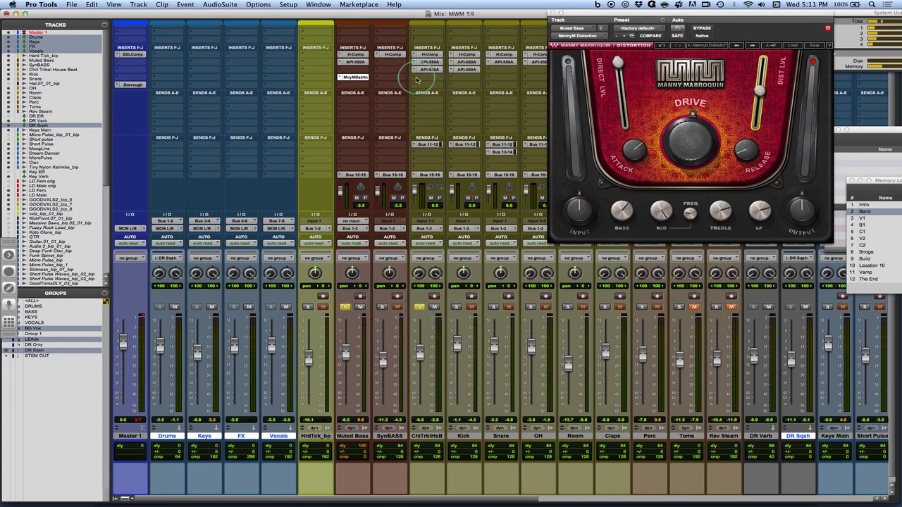
mouse_move(465, 93)
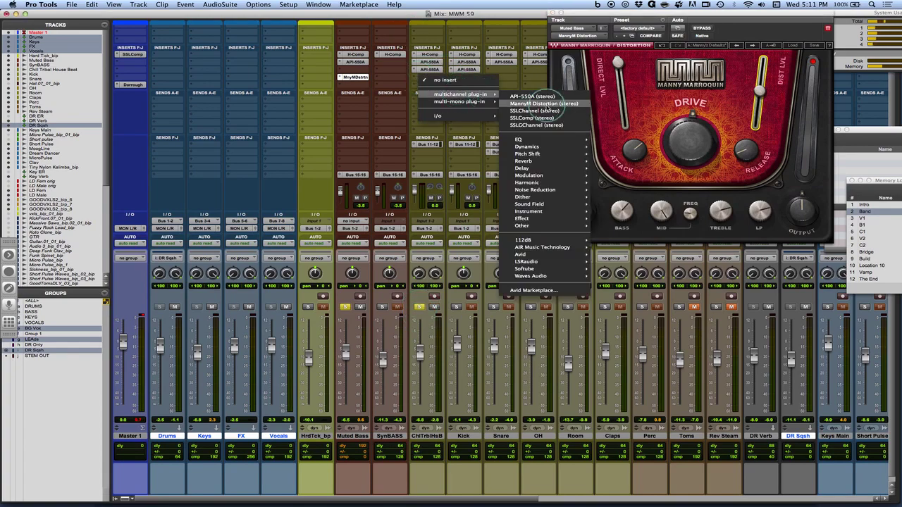
click(544, 105)
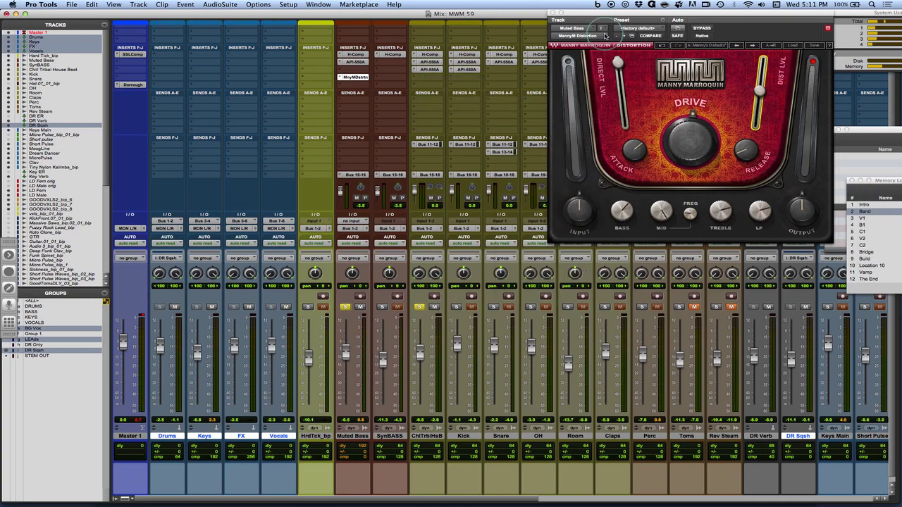
Move the drum loop's distortion window clear of the faders, start playback, and take Muted Bass out of solo.
drag(602, 12, 575, 69)
click(549, 226)
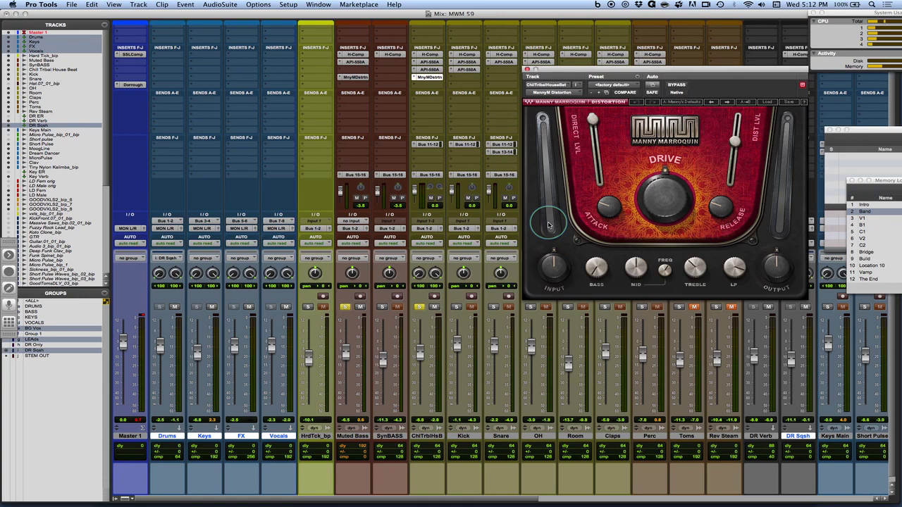
key(space)
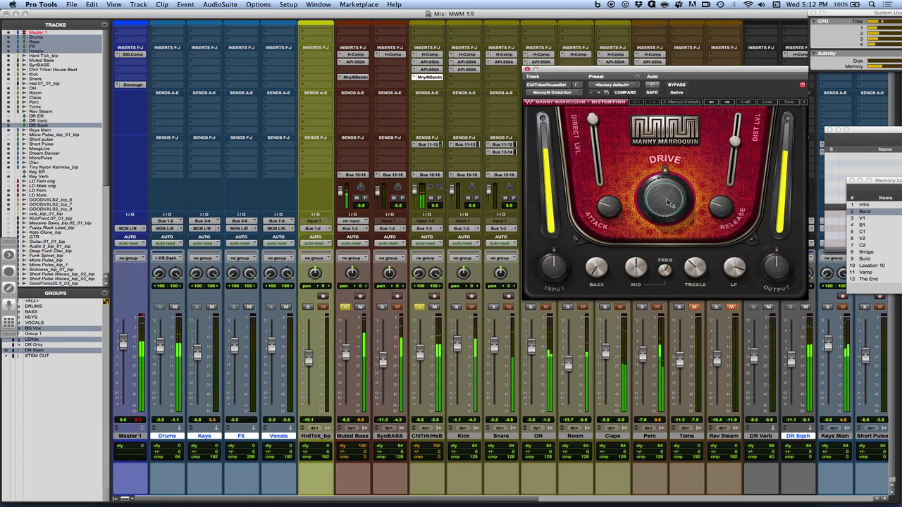
click(345, 308)
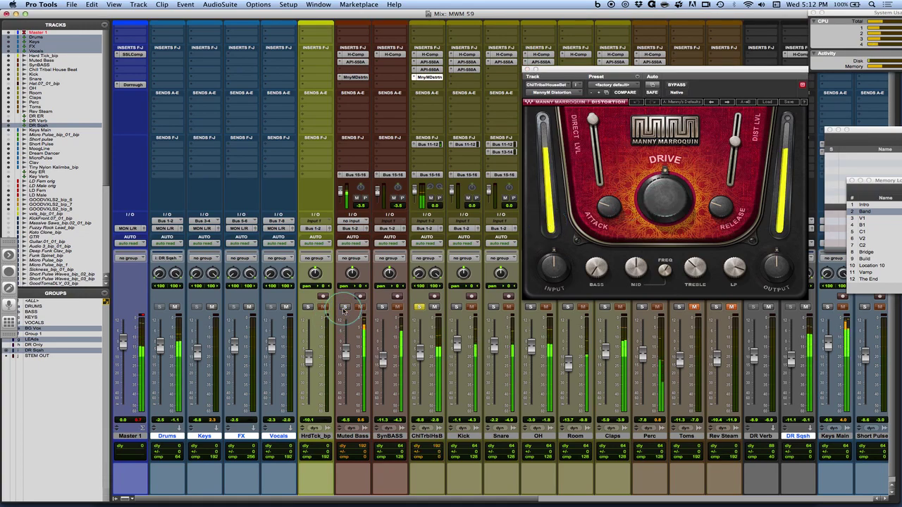
Adjust the attack of the drum loop's distortion and shape its tone with the bass, mid and treble controls.
click(612, 210)
mouse_move(612, 212)
mouse_down()
mouse_move(612, 240)
mouse_move(601, 229)
mouse_move(612, 210)
mouse_up()
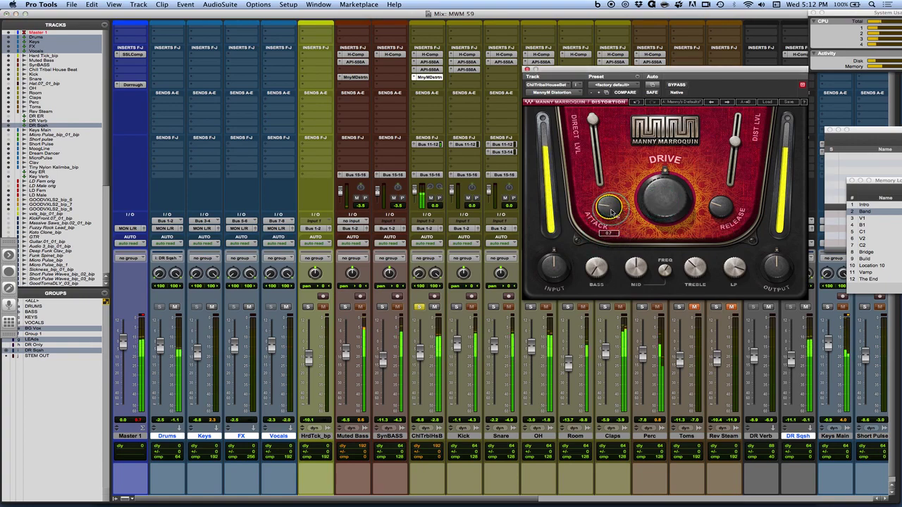
click(596, 268)
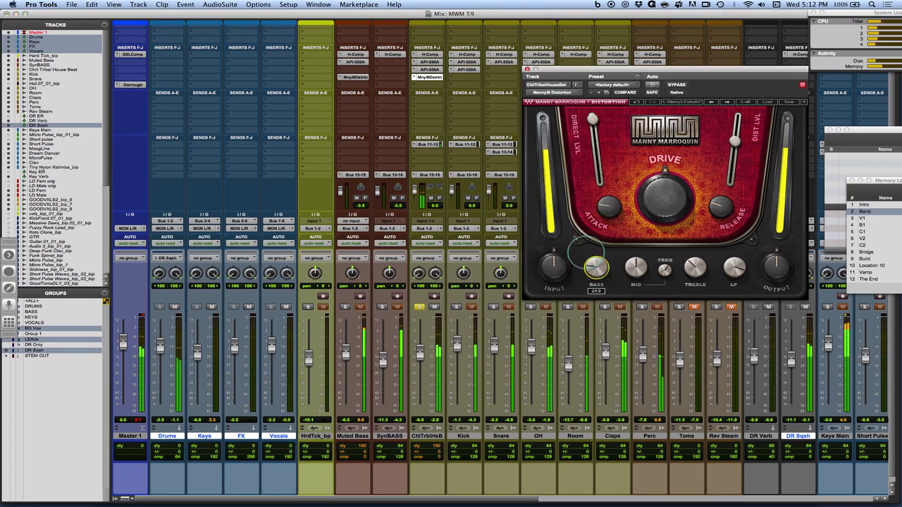
drag(580, 238, 579, 245)
mouse_move(633, 269)
mouse_down()
mouse_move(626, 247)
mouse_move(630, 266)
mouse_move(663, 284)
mouse_move(664, 300)
mouse_move(654, 251)
mouse_move(667, 278)
mouse_move(642, 281)
mouse_up()
mouse_move(695, 262)
mouse_down()
mouse_move(695, 275)
mouse_move(690, 256)
mouse_up()
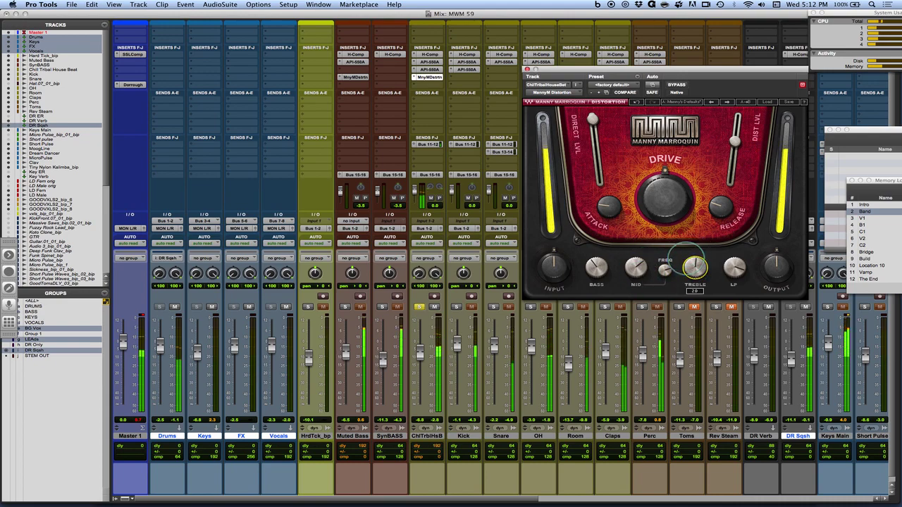
Sweep the drum loop distortion's attack and release through different settings, and slightly lower the distortion level.
mouse_move(605, 206)
mouse_down()
mouse_move(605, 219)
mouse_move(606, 211)
mouse_up()
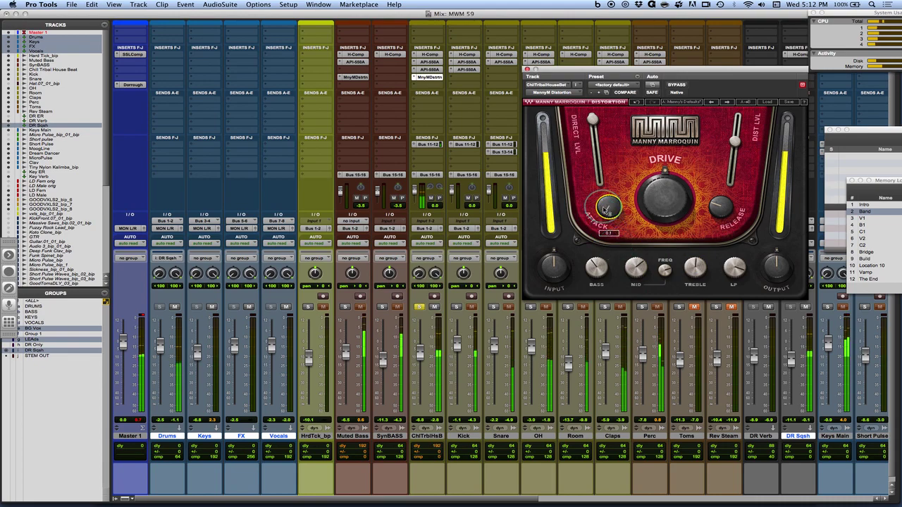
drag(714, 203, 700, 181)
click(603, 211)
drag(608, 207, 599, 189)
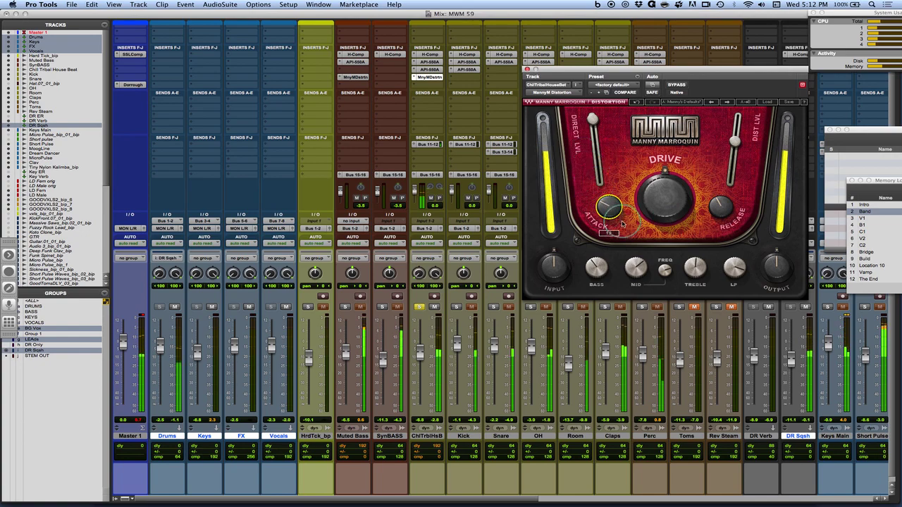
mouse_move(719, 207)
mouse_down()
mouse_move(717, 217)
mouse_move(705, 197)
mouse_up()
drag(735, 141, 735, 143)
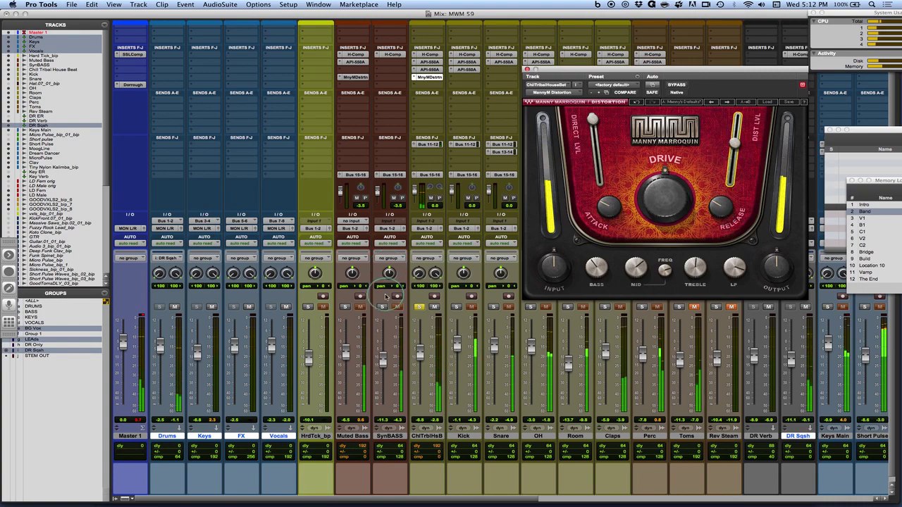
Solo Muted Bass alongside the loop and refine its distortion with a lower distortion level, adjusted tone and slightly more drive.
click(344, 308)
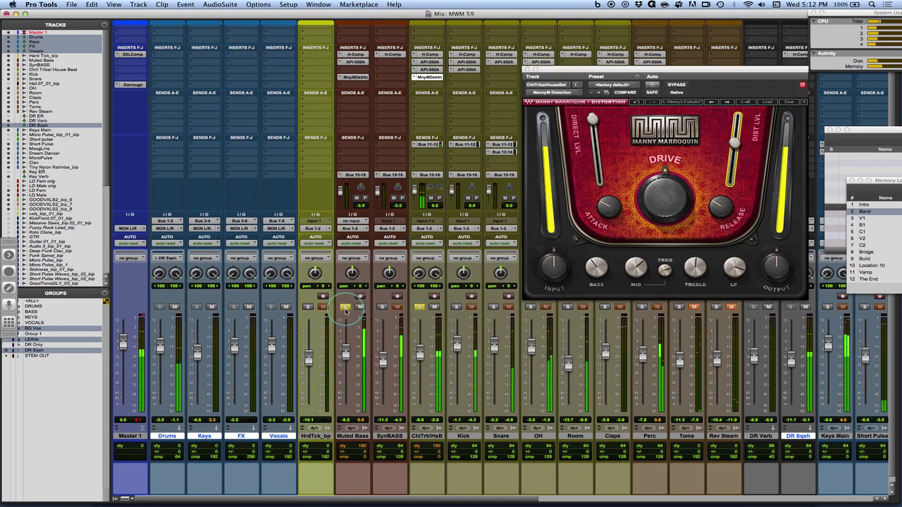
click(352, 77)
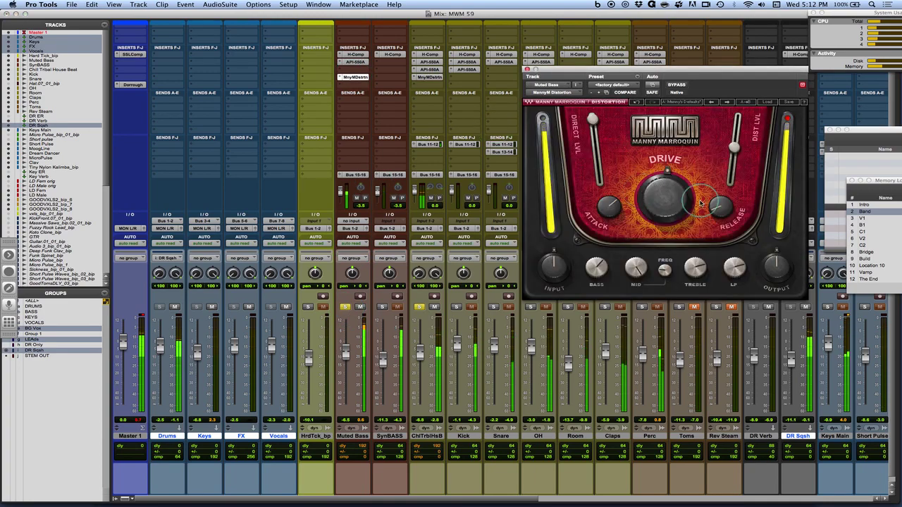
drag(734, 146, 734, 152)
click(638, 269)
drag(595, 268, 597, 270)
click(672, 171)
click(529, 231)
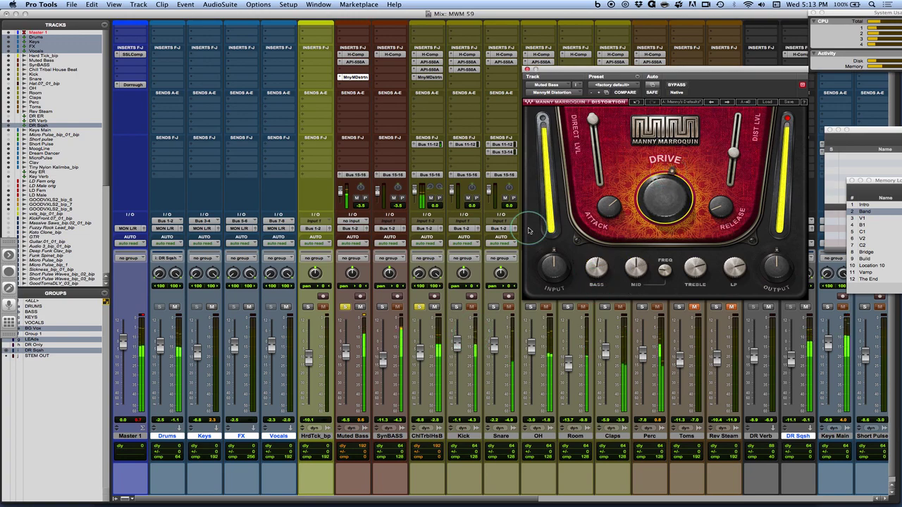
Insert the mono MannyM Distortion in the Kick track's next free slot and leave only Kick soloed.
click(389, 316)
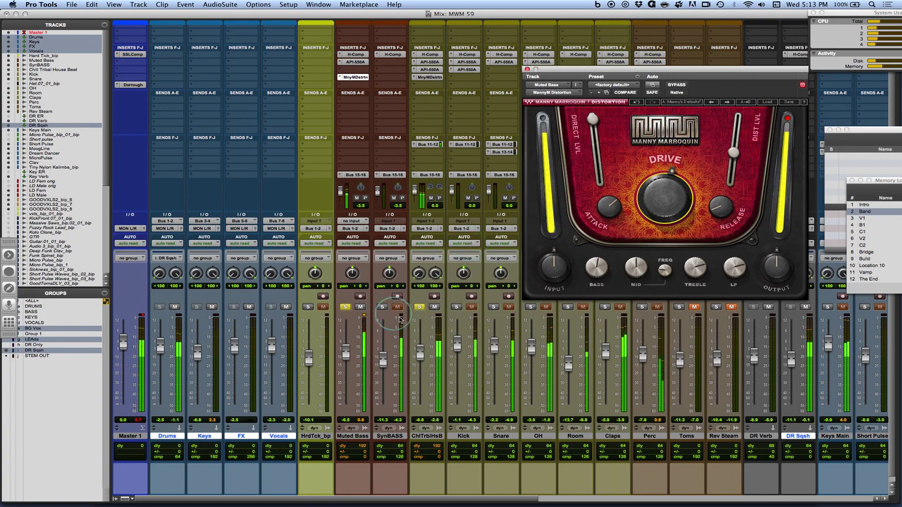
click(454, 296)
click(456, 307)
click(455, 77)
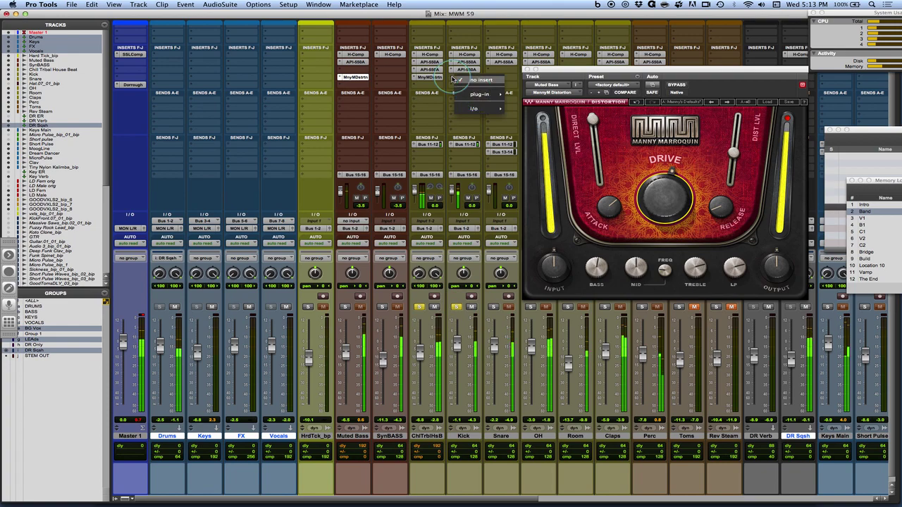
mouse_move(475, 94)
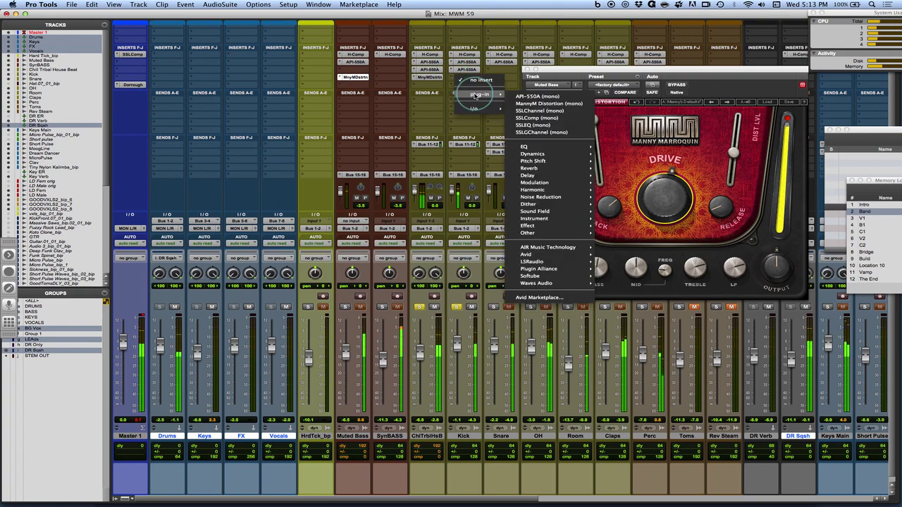
click(549, 103)
click(473, 307)
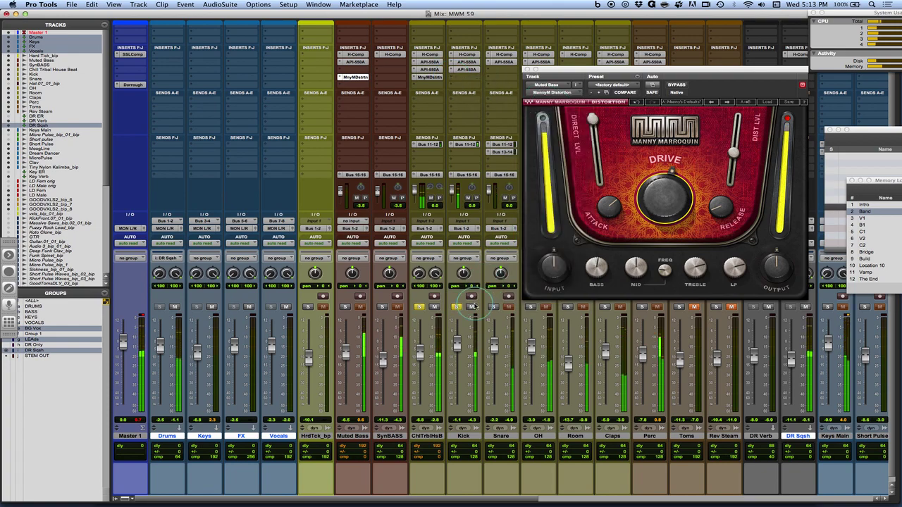
click(421, 307)
Raise the kick distortion's drive, adjust its mid, attack and release, and compare it with bypass.
click(678, 196)
drag(678, 196, 666, 201)
drag(635, 273, 664, 260)
click(609, 206)
mouse_move(609, 206)
mouse_down()
mouse_move(609, 226)
mouse_move(610, 210)
mouse_up()
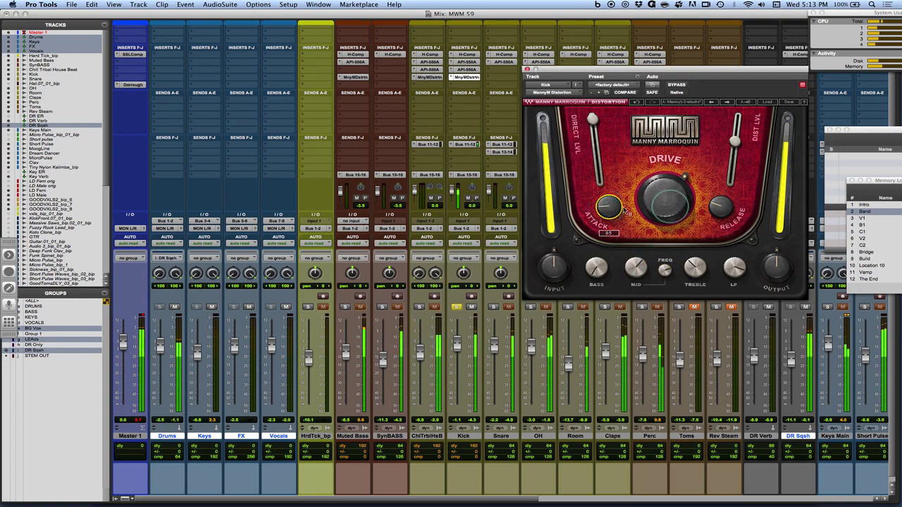
click(719, 212)
mouse_move(720, 219)
mouse_down()
mouse_move(708, 205)
mouse_move(722, 207)
mouse_up()
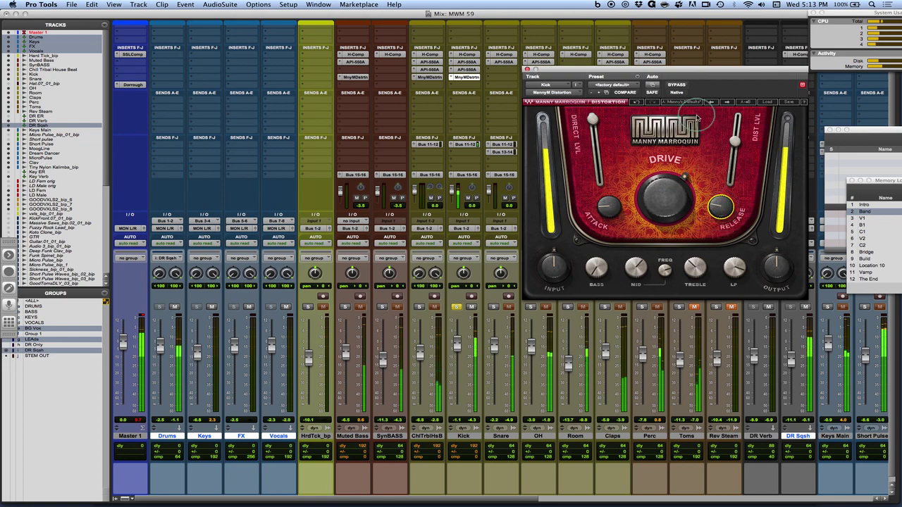
click(679, 86)
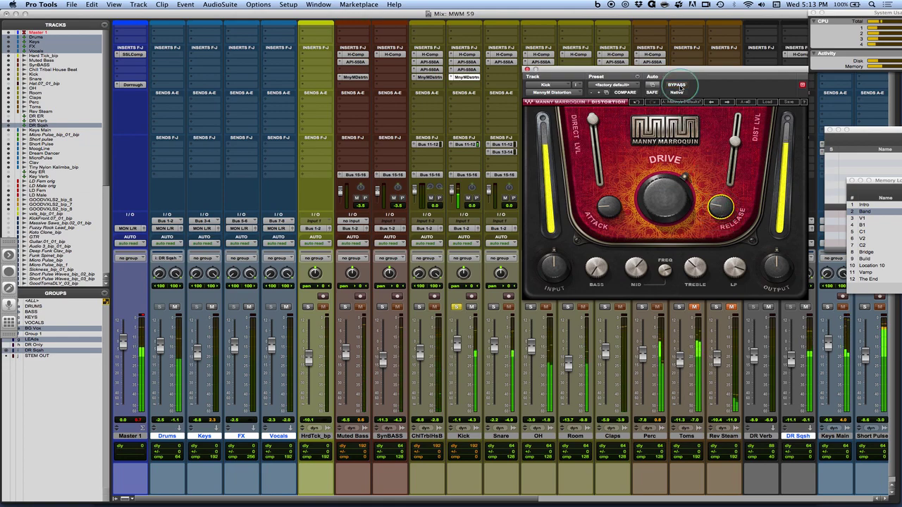
Shape the kick distortion's tone with the bass, low-pass and mid controls.
click(596, 268)
drag(580, 242, 590, 273)
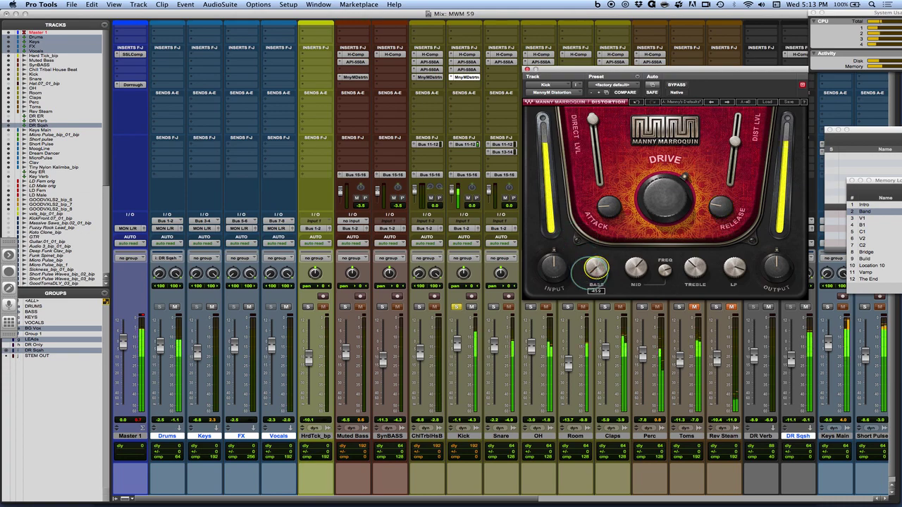
click(733, 267)
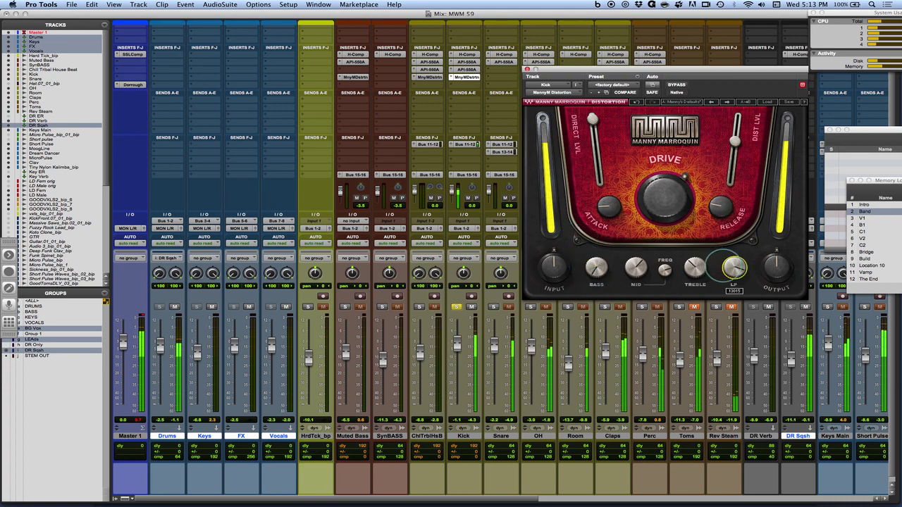
drag(728, 275, 725, 284)
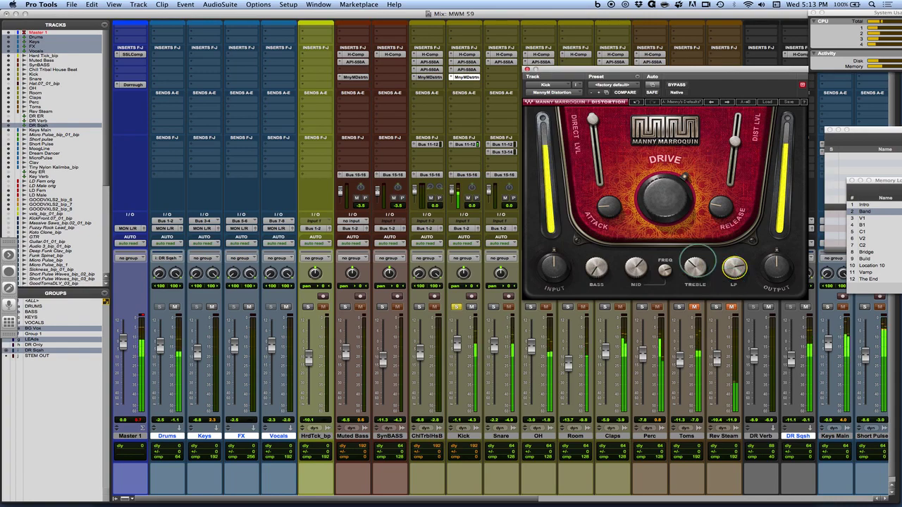
click(636, 268)
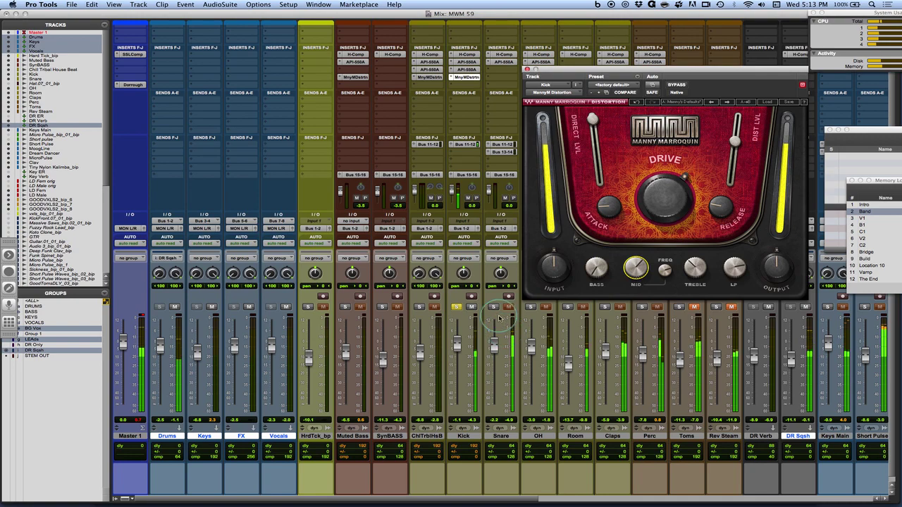
Solo only the Snare track and insert the mono MannyM Distortion in its next free slot, keeping the mixer visible.
click(493, 306)
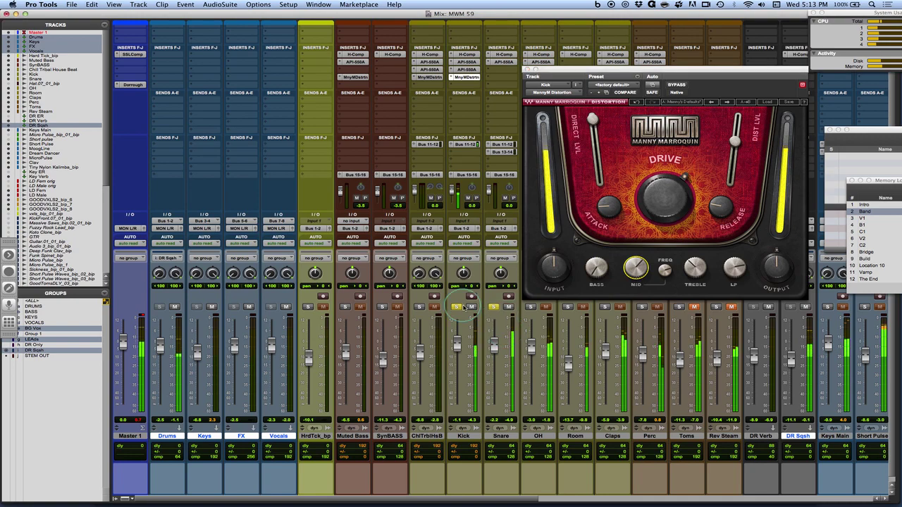
click(501, 77)
mouse_move(513, 94)
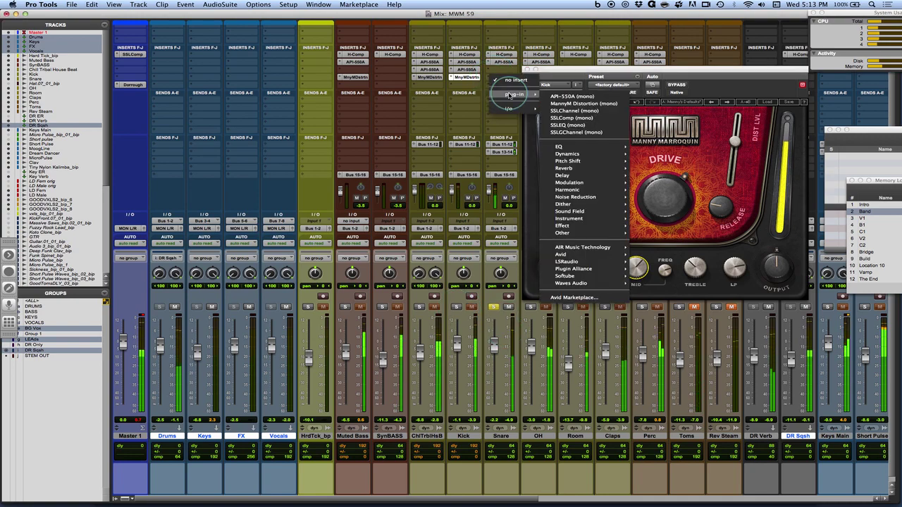
click(579, 107)
drag(586, 74, 653, 57)
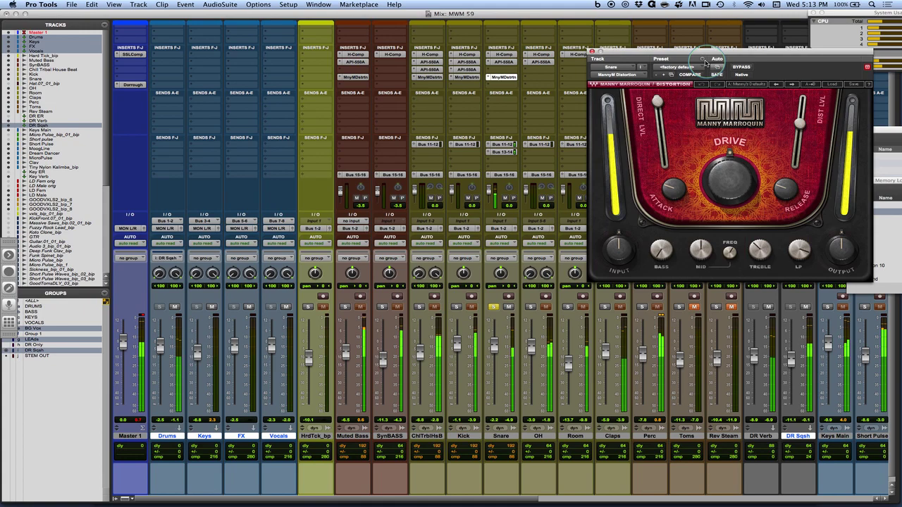
drag(706, 62, 642, 108)
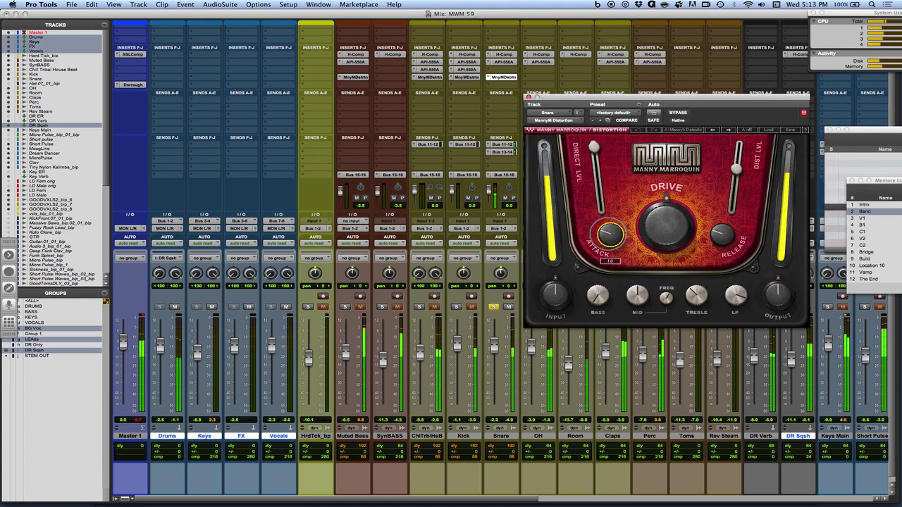
Adjust the snare distortion's attack and release, and raise its mid frequency and mid level.
drag(611, 239, 609, 235)
drag(720, 235, 721, 244)
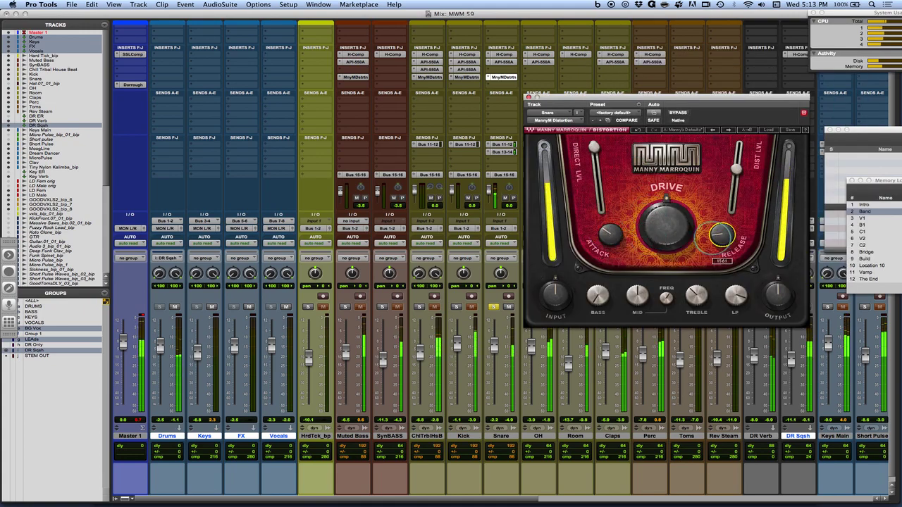
mouse_move(666, 298)
drag(666, 298, 639, 300)
Lower the snare's distortion level slightly and compare the track with the distortion bypassed and active.
drag(733, 175, 735, 178)
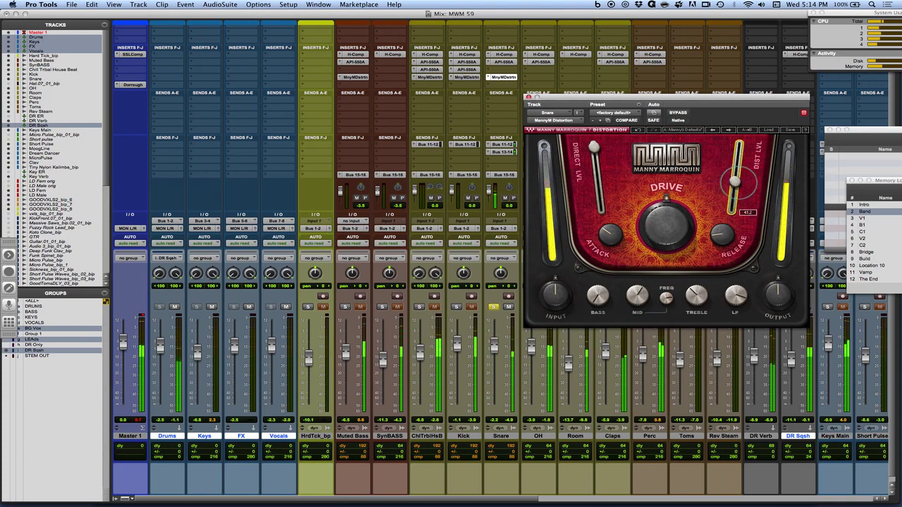
click(673, 113)
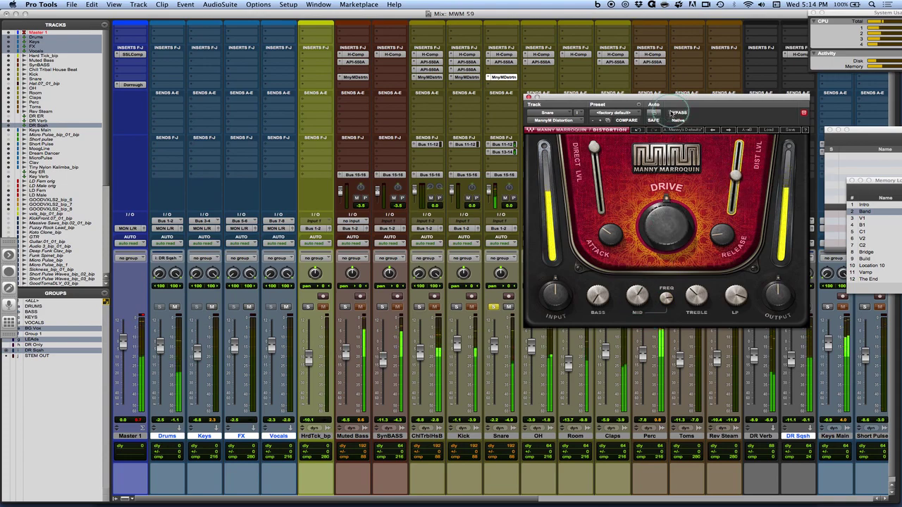
click(673, 113)
click(673, 113)
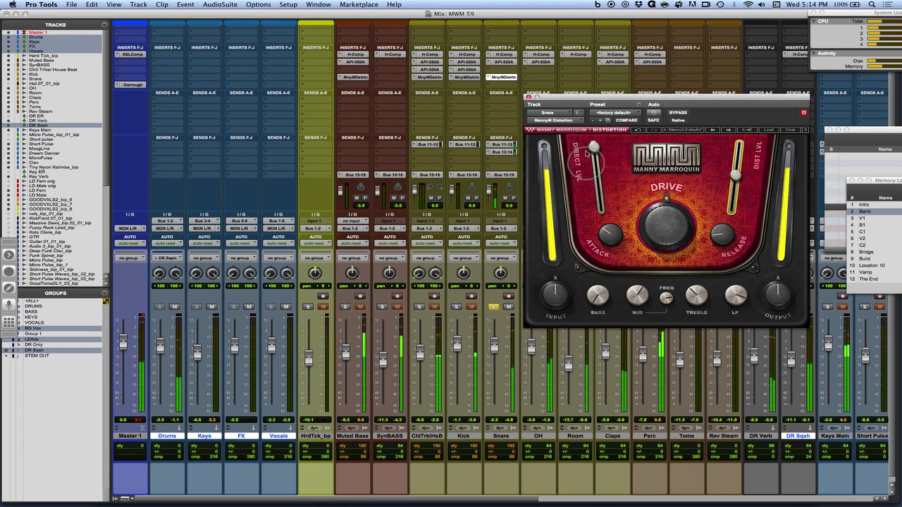
Fine-tune the snare distortion's bass and treble, with the low-pass at about 12910.
click(599, 305)
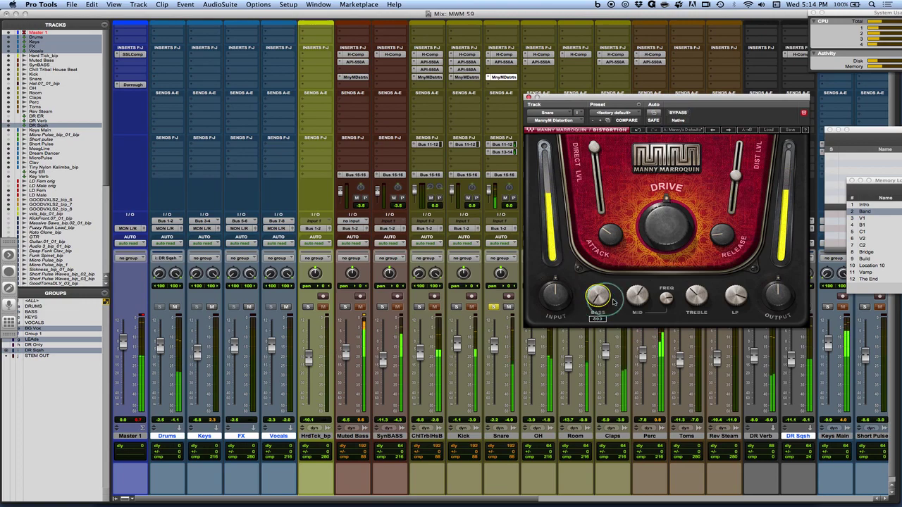
click(736, 297)
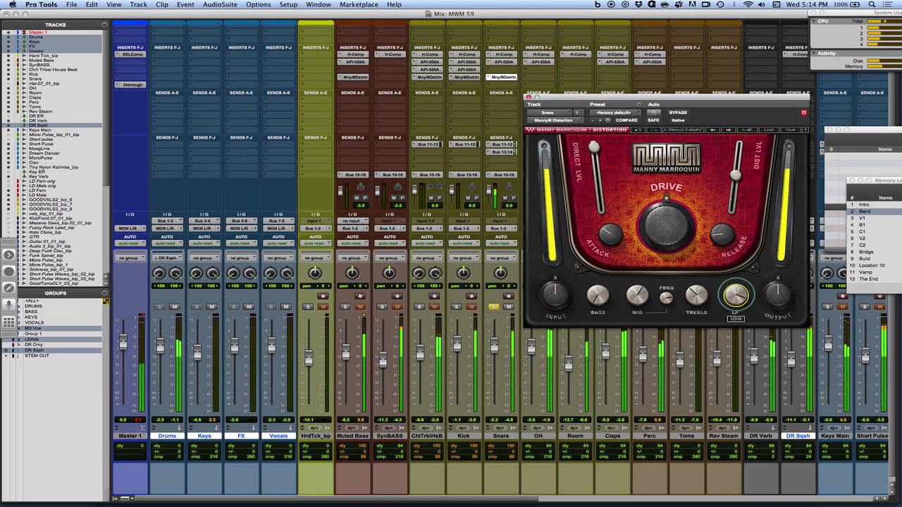
click(697, 296)
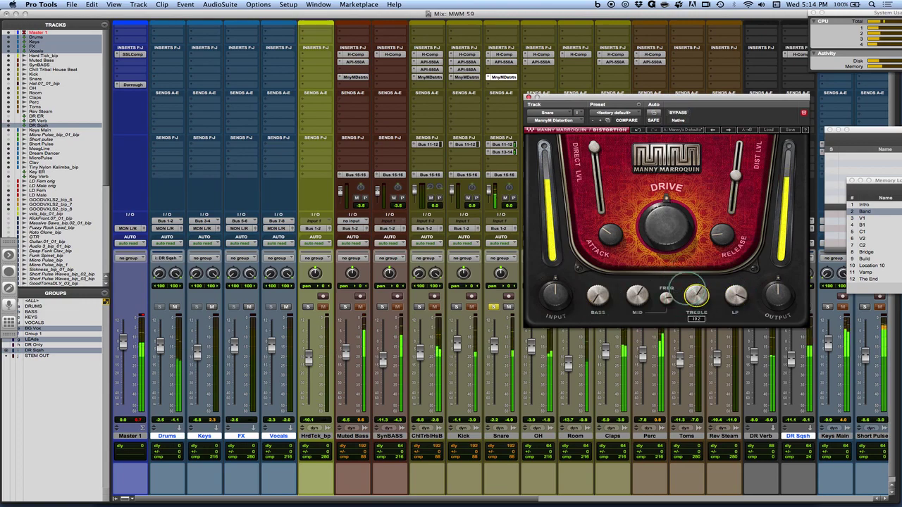
click(585, 158)
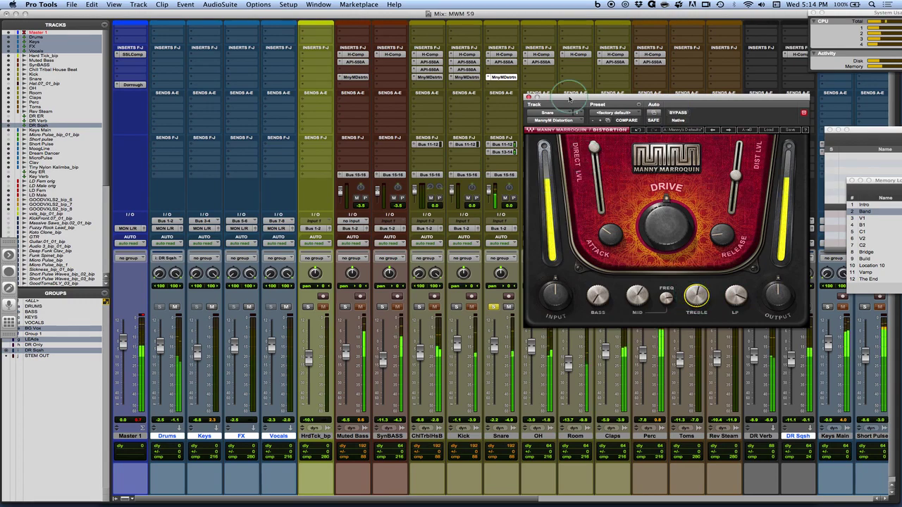
Insert the stereo MannyM Distortion in the OH track's next free slot and solo OH together with Kick and Snare.
drag(564, 97, 685, 81)
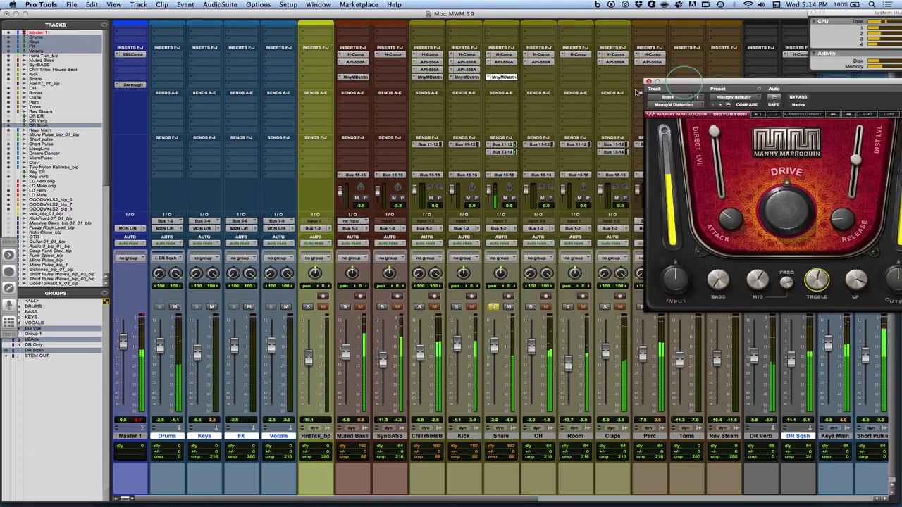
click(527, 79)
mouse_move(572, 94)
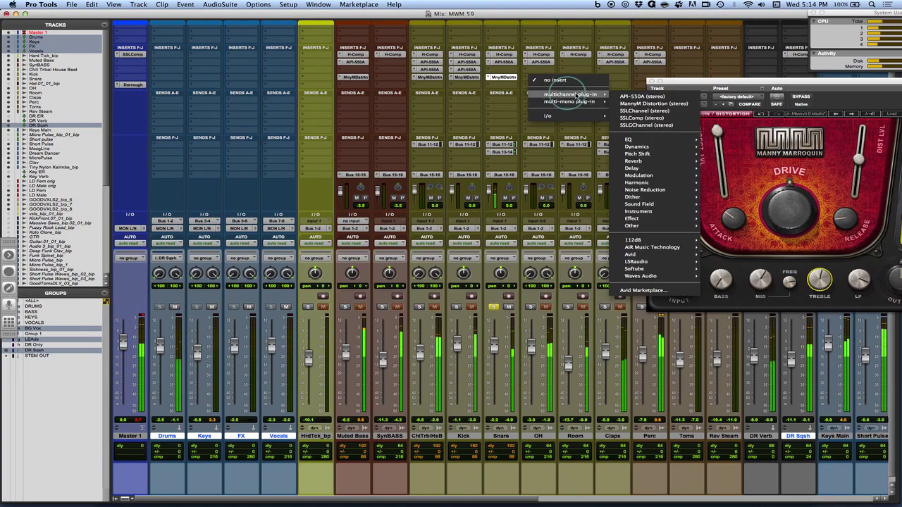
click(652, 104)
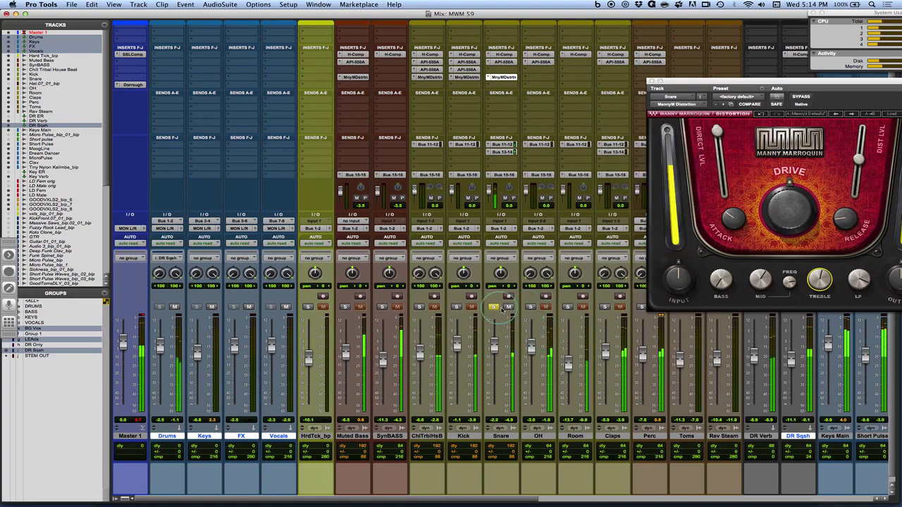
drag(457, 308, 530, 307)
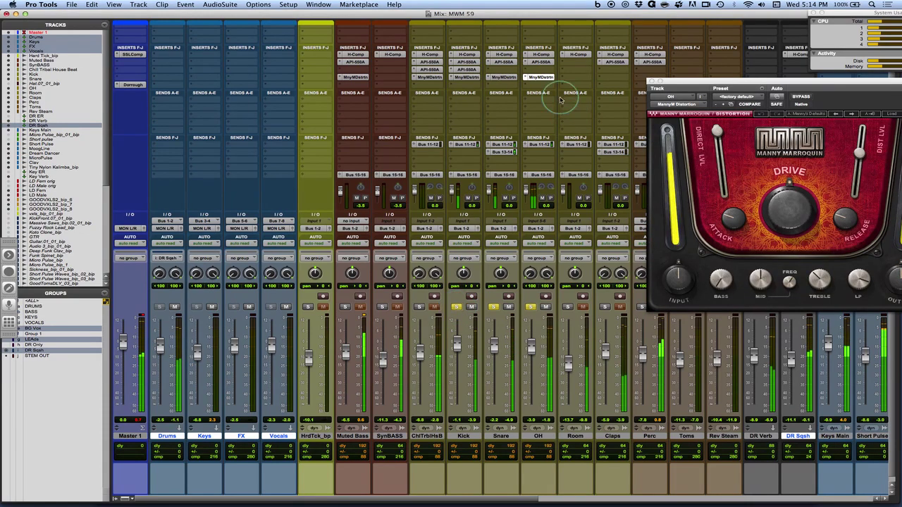
Shape the OH distortion's attack, mid, treble and bass, with mid at about 14.6, and fine-tune its distortion level.
drag(734, 84, 507, 86)
drag(505, 226, 507, 217)
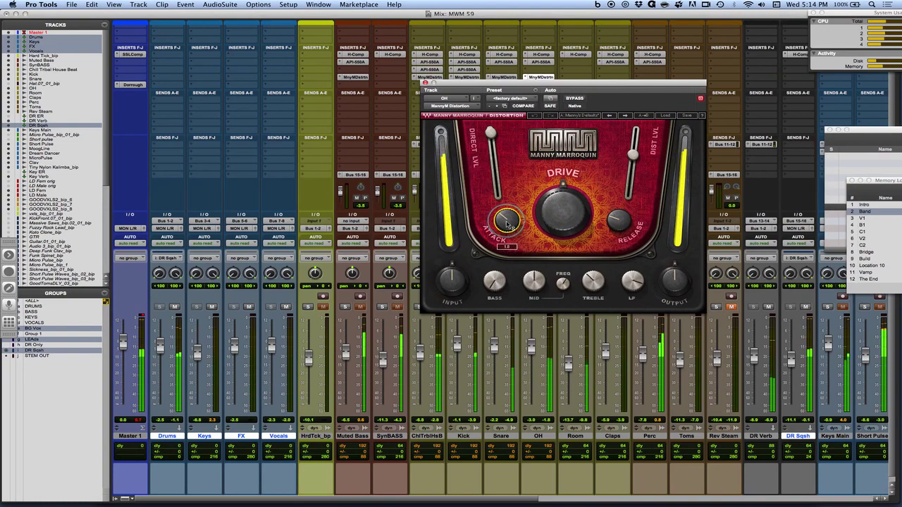
mouse_move(534, 281)
mouse_down()
mouse_move(532, 268)
mouse_move(561, 284)
mouse_move(562, 271)
mouse_move(562, 284)
mouse_move(534, 280)
mouse_up()
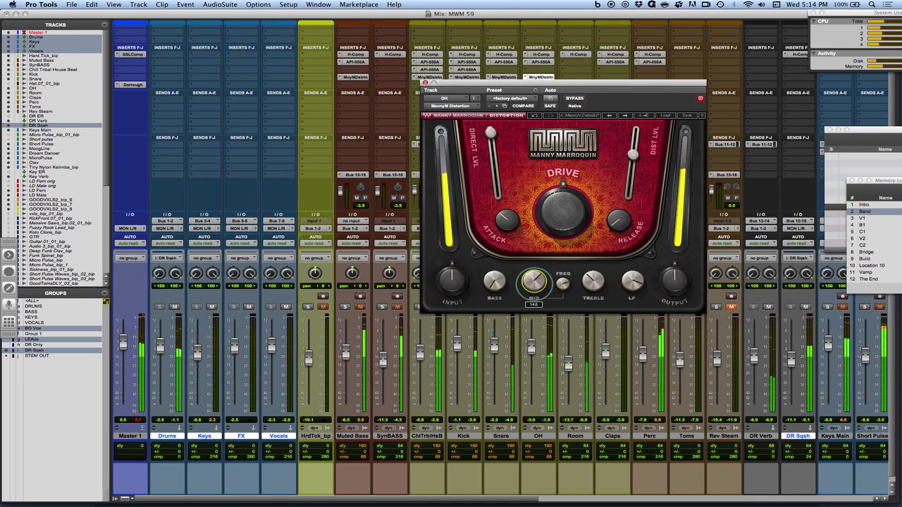
mouse_move(597, 287)
mouse_down()
mouse_move(592, 274)
mouse_move(592, 287)
mouse_up()
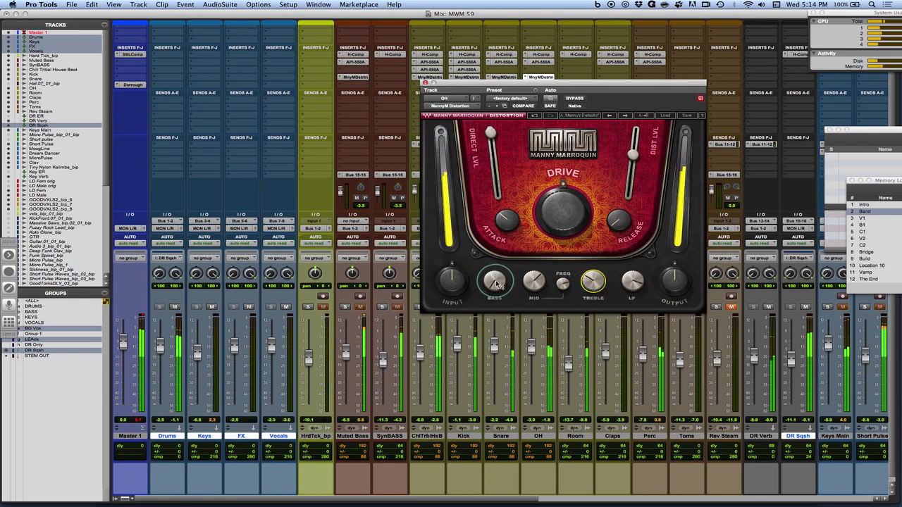
drag(498, 284, 498, 271)
drag(504, 99, 649, 54)
drag(781, 121, 781, 124)
Solo ChlTrblHsB as well and rebalance the OH, Kick and Snare faders against it, with the ChlTrblHsB fader at about -5.7 dB.
click(420, 308)
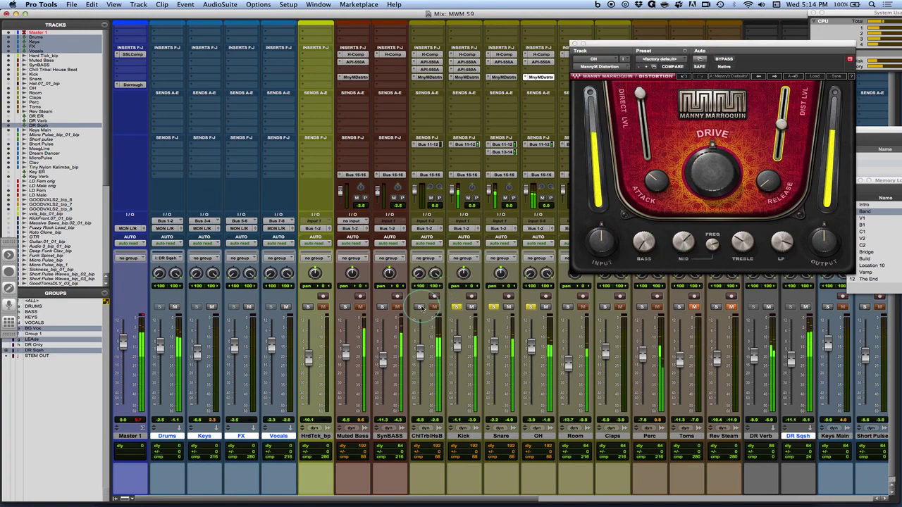
click(420, 308)
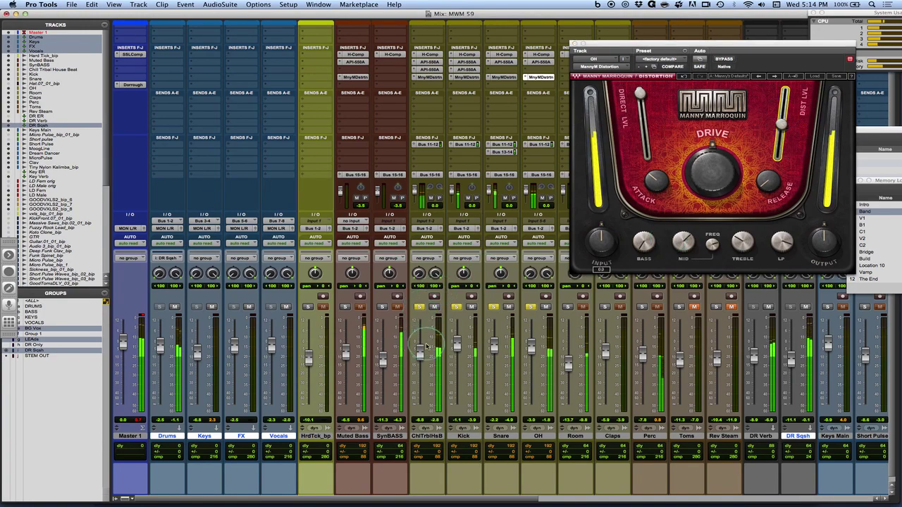
mouse_move(529, 350)
mouse_down()
mouse_move(533, 358)
mouse_move(532, 351)
mouse_up()
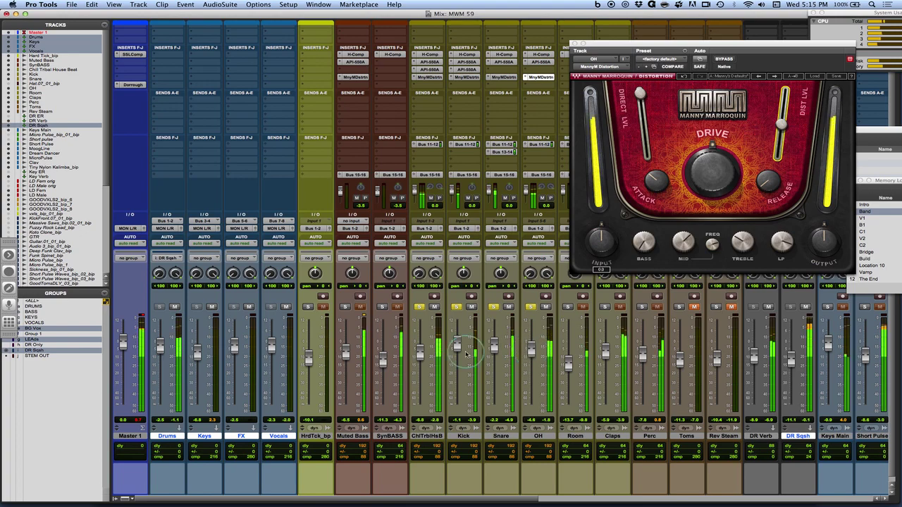
drag(457, 351, 494, 349)
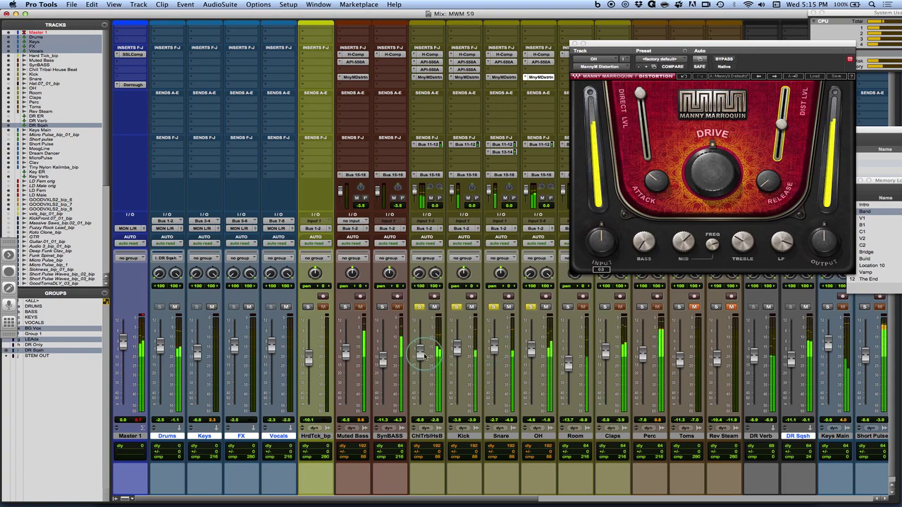
drag(425, 357, 425, 354)
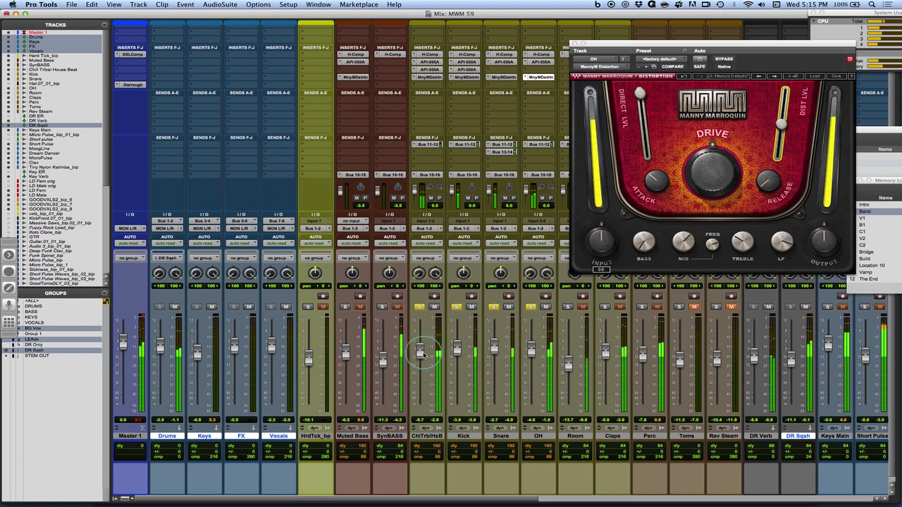
Add Muted Bass to the solo and, in its distortion, raise the mid and adjust the release and distortion level.
click(346, 308)
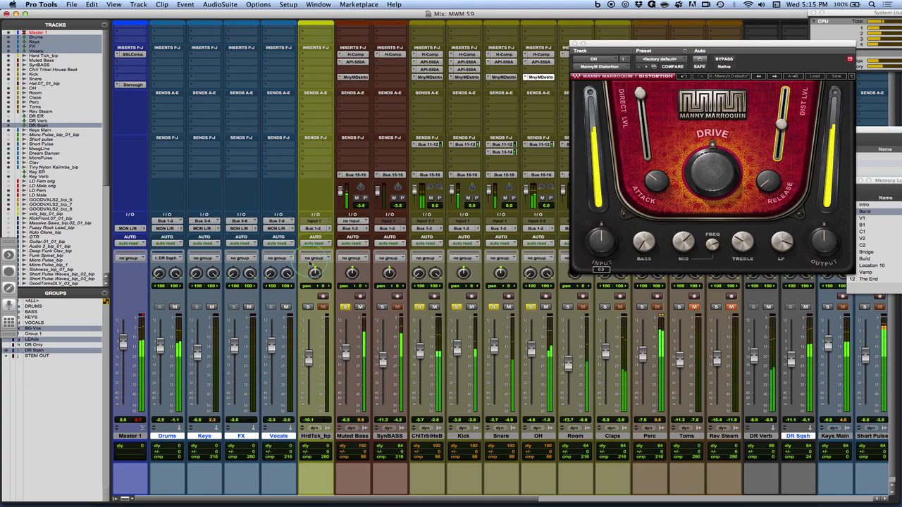
click(352, 77)
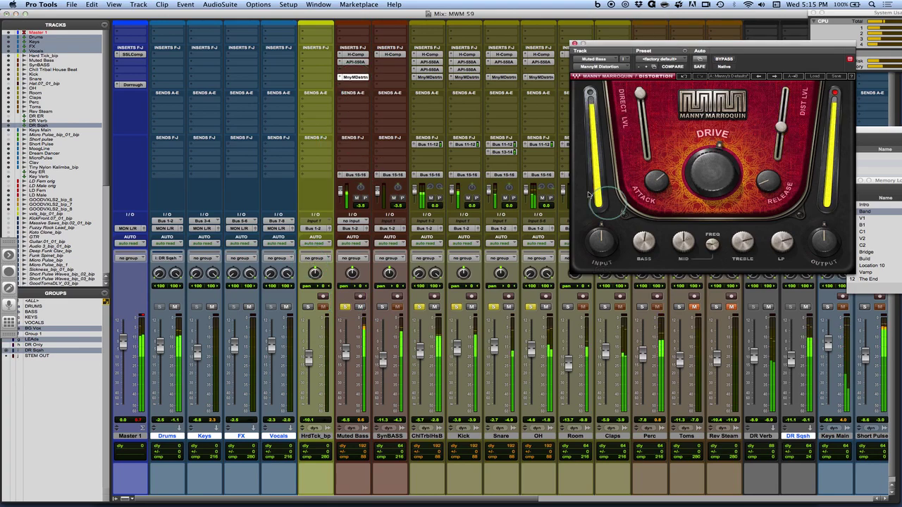
drag(688, 235, 685, 260)
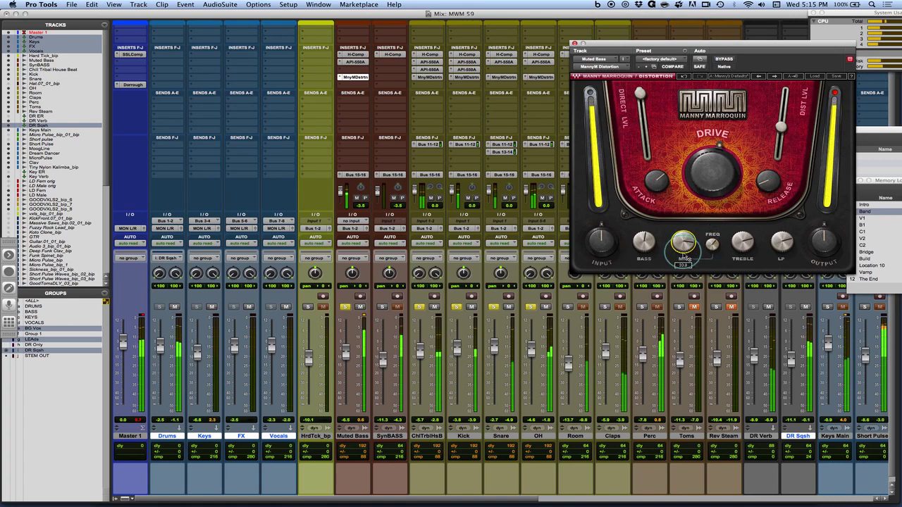
click(781, 126)
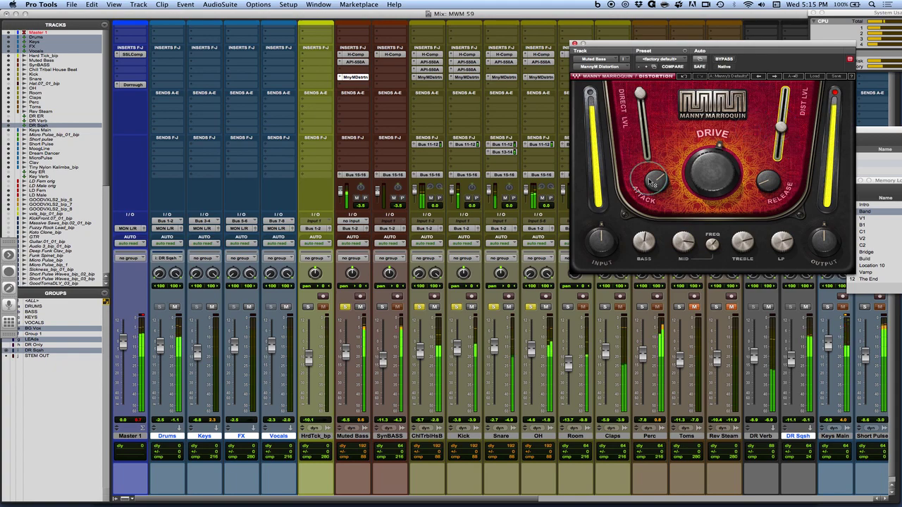
drag(768, 181, 762, 199)
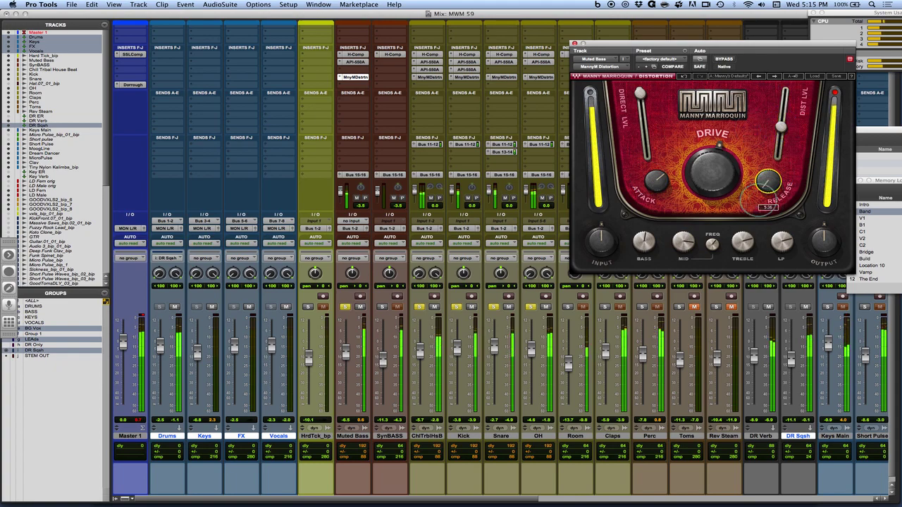
Reopen the OH distortion and fine-tune its distortion level, attack and release.
click(540, 81)
click(539, 79)
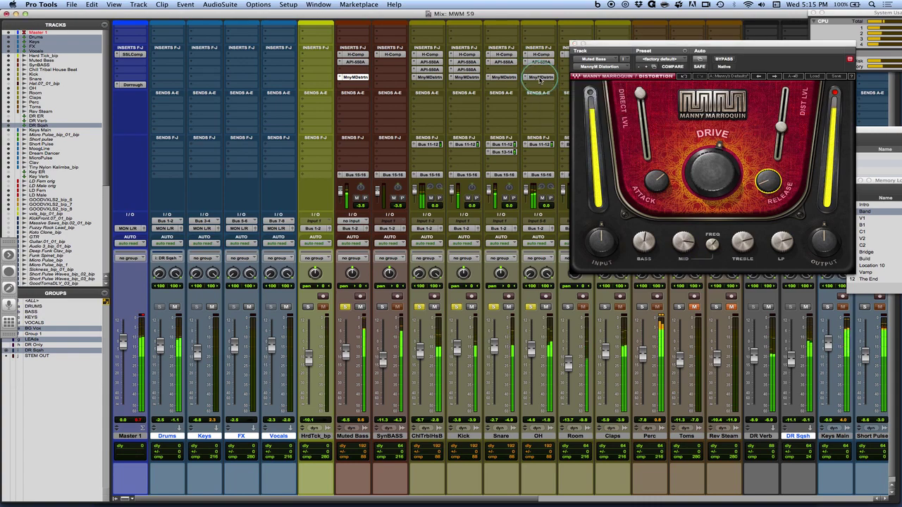
click(540, 77)
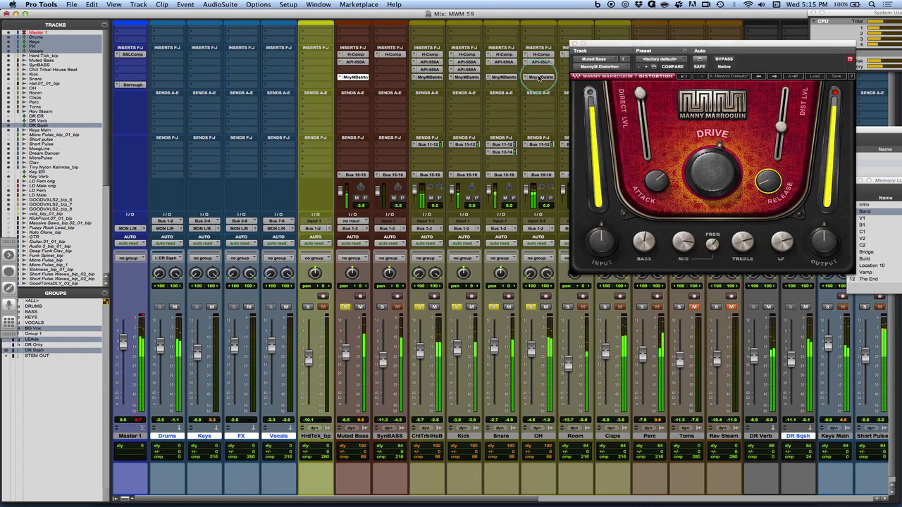
drag(781, 123, 781, 124)
click(655, 180)
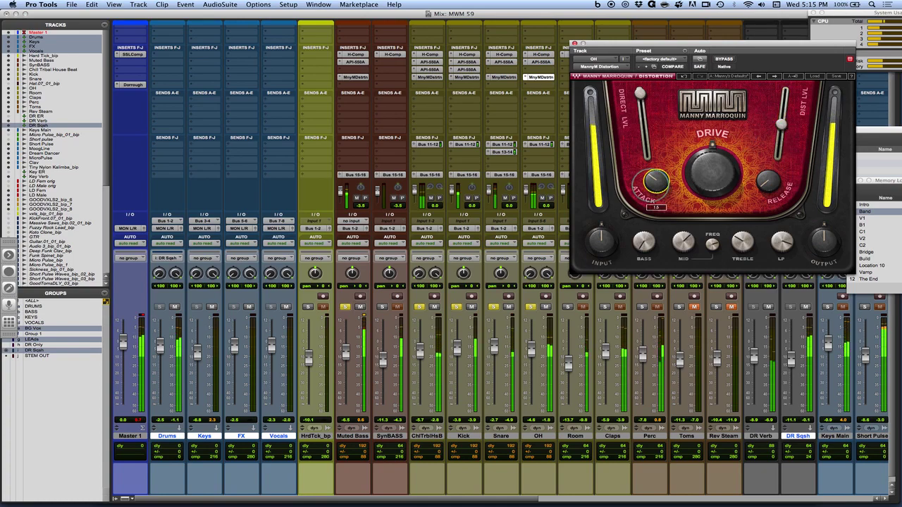
click(768, 181)
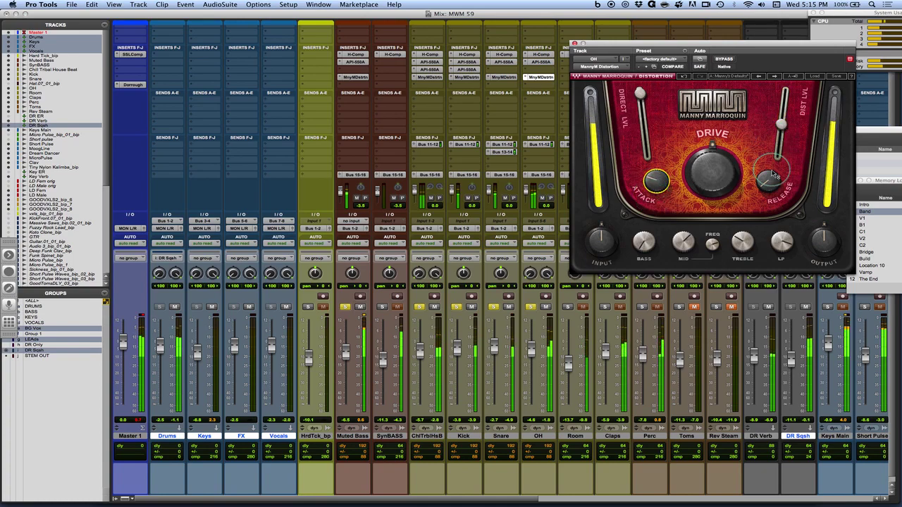
drag(768, 182, 758, 176)
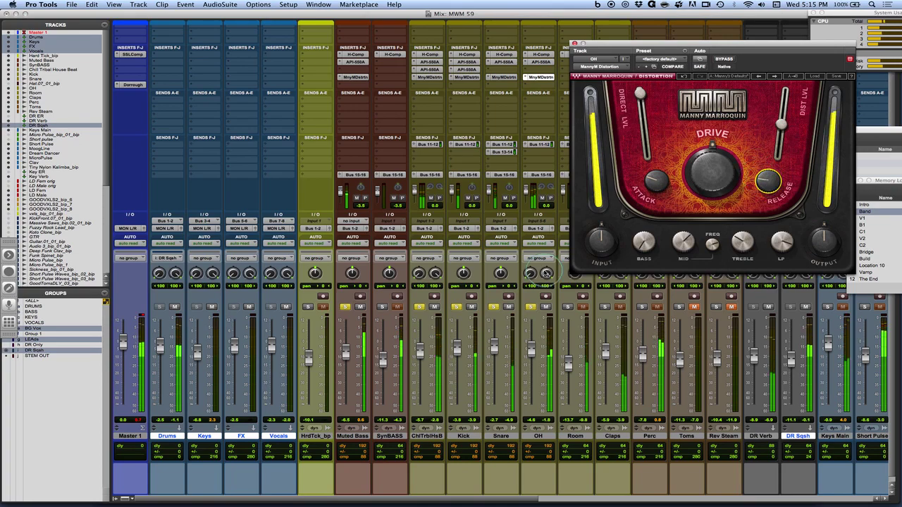
Reopen the Snare distortion and fine-tune its mid and distortion level.
click(504, 77)
click(685, 236)
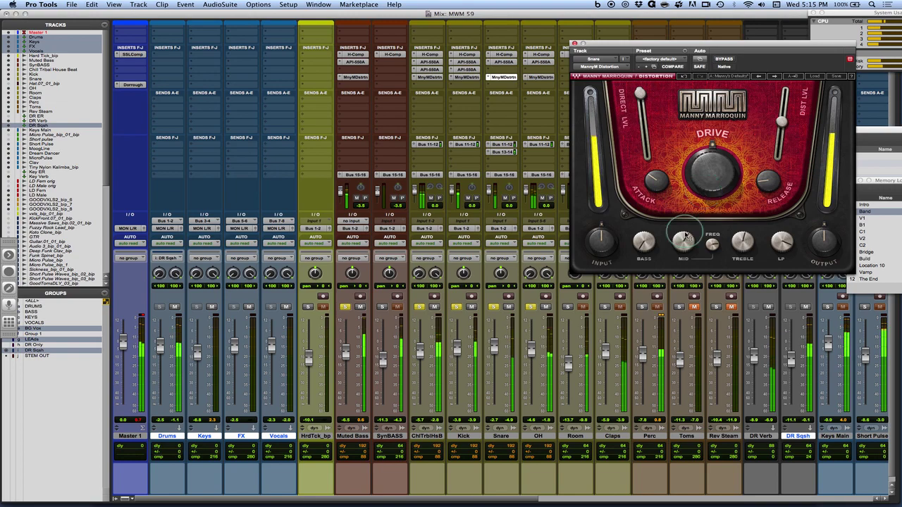
drag(685, 237, 683, 232)
click(811, 105)
click(781, 121)
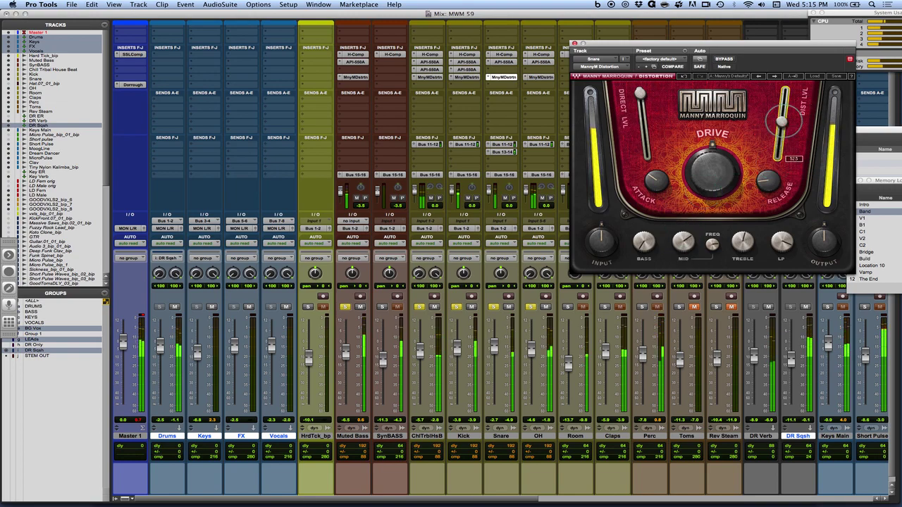
Review the Kick distortion's settings, and check the compression on Master 1's SSLComp with its window clear of the drum inserts.
click(465, 77)
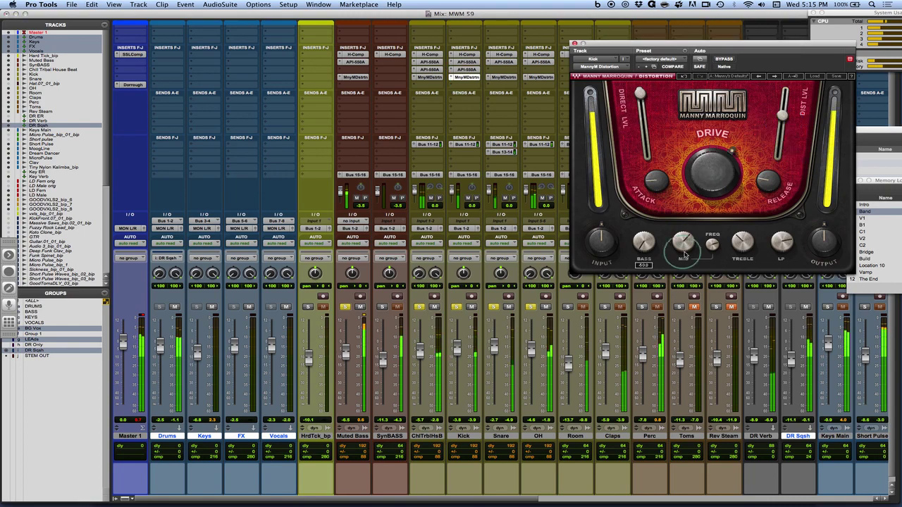
click(717, 157)
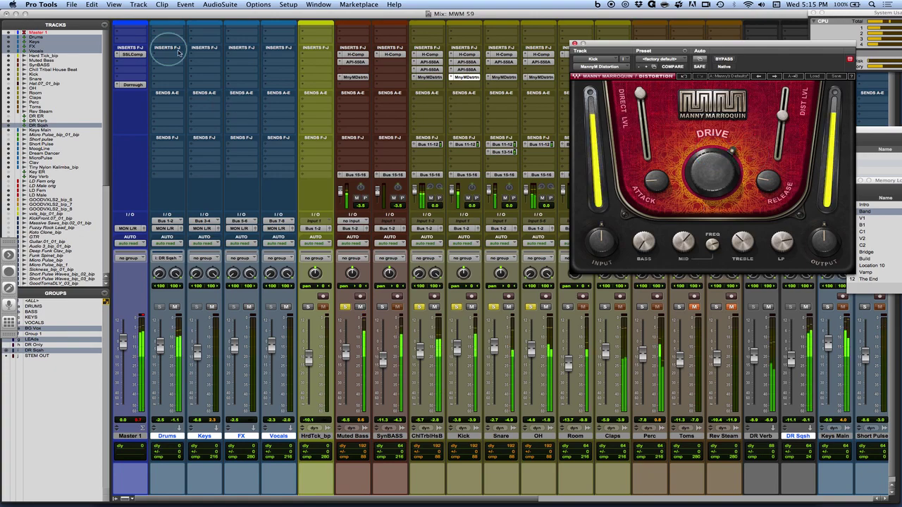
click(133, 54)
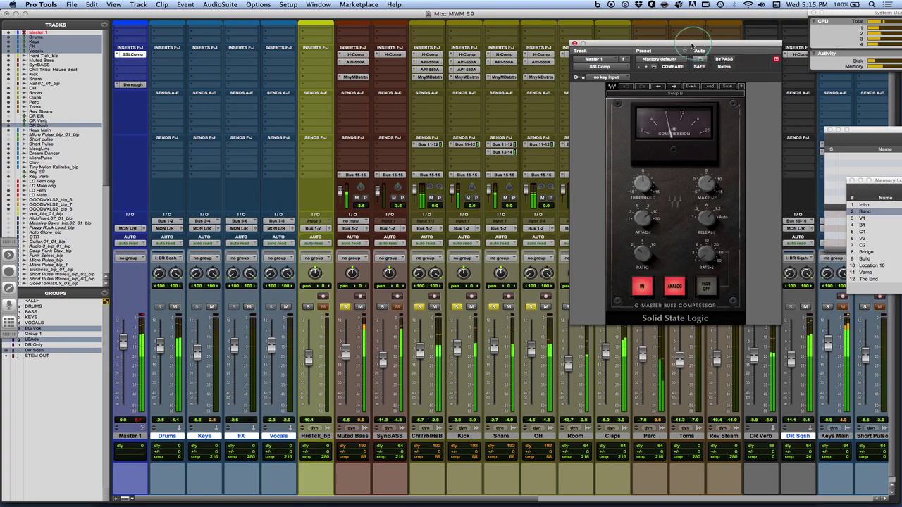
drag(691, 47, 199, 86)
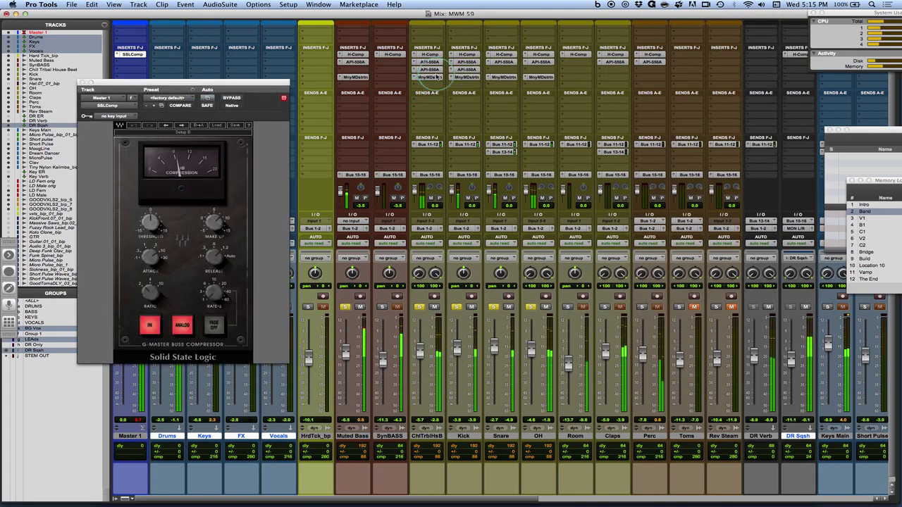
Return to the Kick distortion, lower its distortion level and raise its attack and release.
click(431, 77)
drag(253, 85, 279, 70)
click(465, 78)
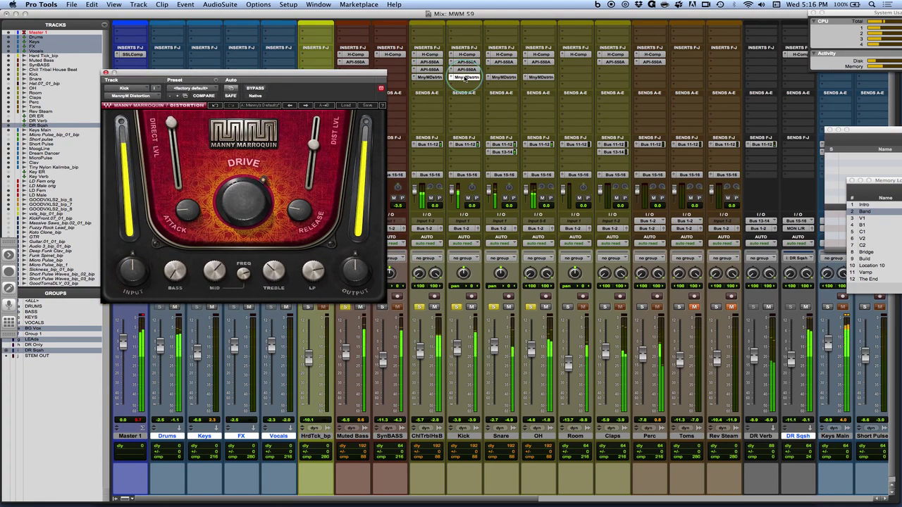
drag(237, 210, 241, 189)
drag(314, 143, 314, 159)
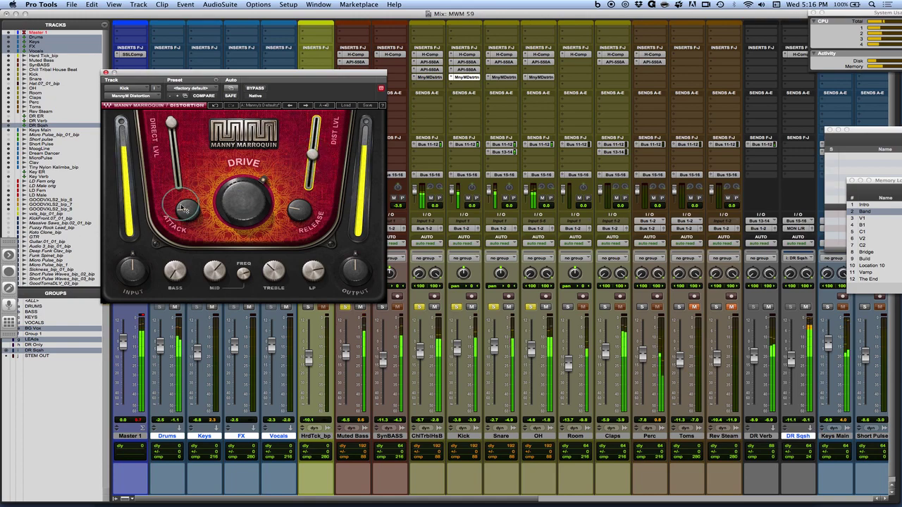
drag(183, 207, 175, 184)
drag(299, 214, 300, 242)
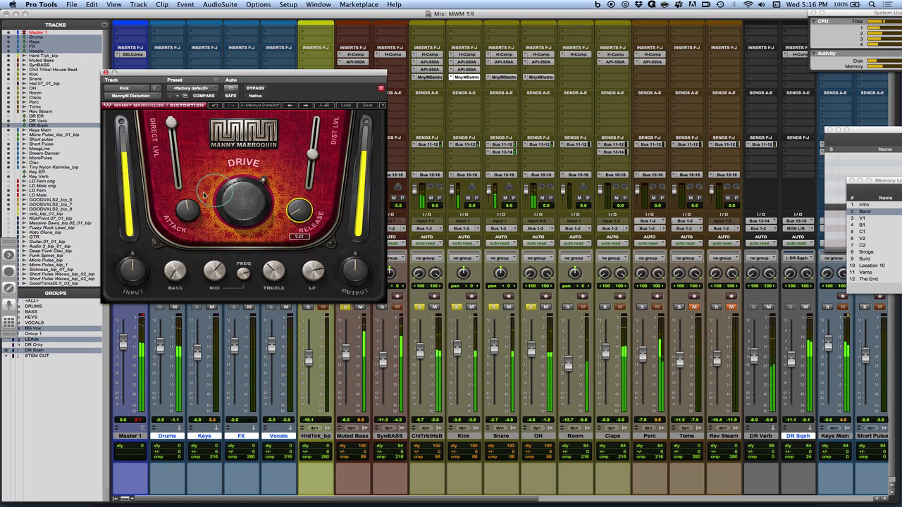
click(186, 209)
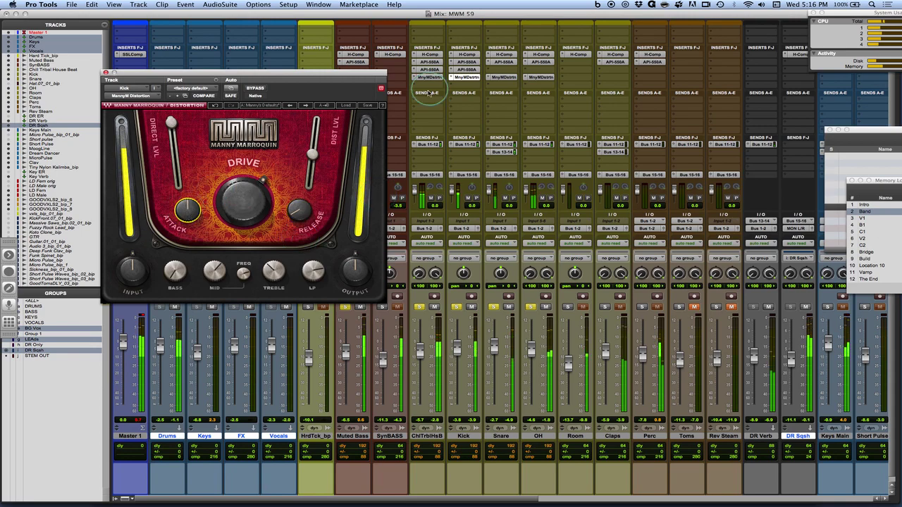
Compare the mix with all the MannyM Distortion inserts bypassed and active, keeping the plug-in window clear of the insert slots.
drag(437, 78, 431, 79)
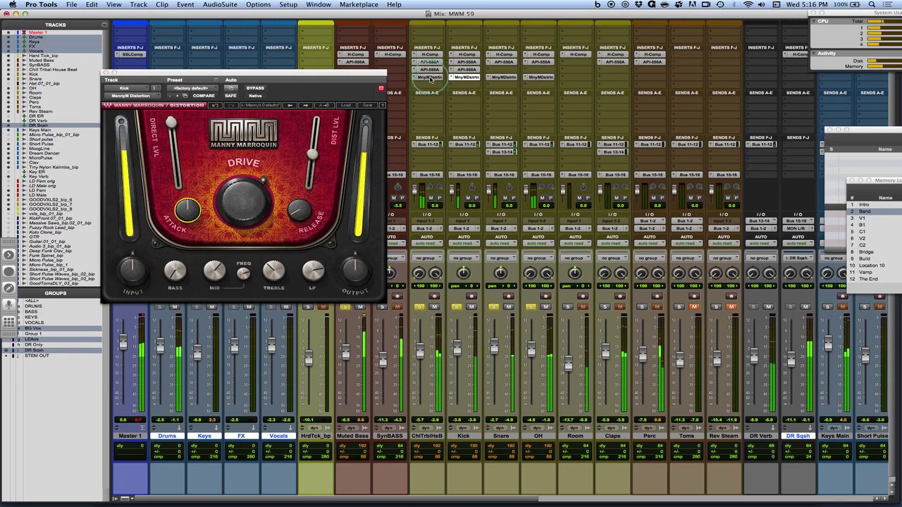
alt+super+click(431, 79)
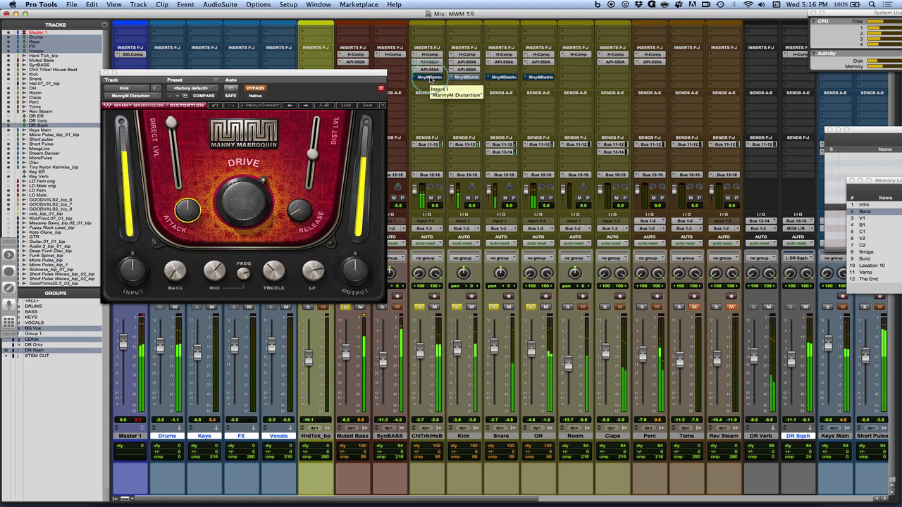
alt+super+click(430, 79)
drag(349, 79, 317, 123)
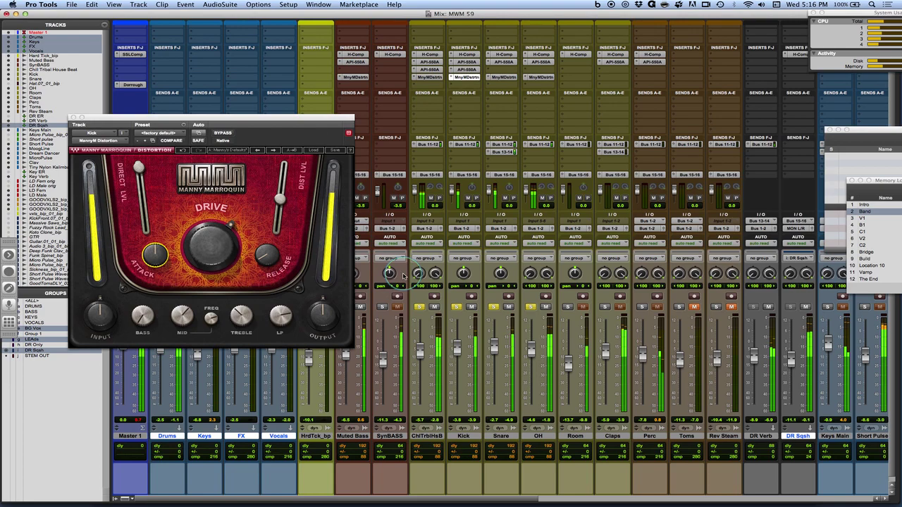
Open the distortion on the Chill Tribal House Beat track and solo only that track, with the plug-in window over the middle of the mixer.
drag(296, 117, 231, 56)
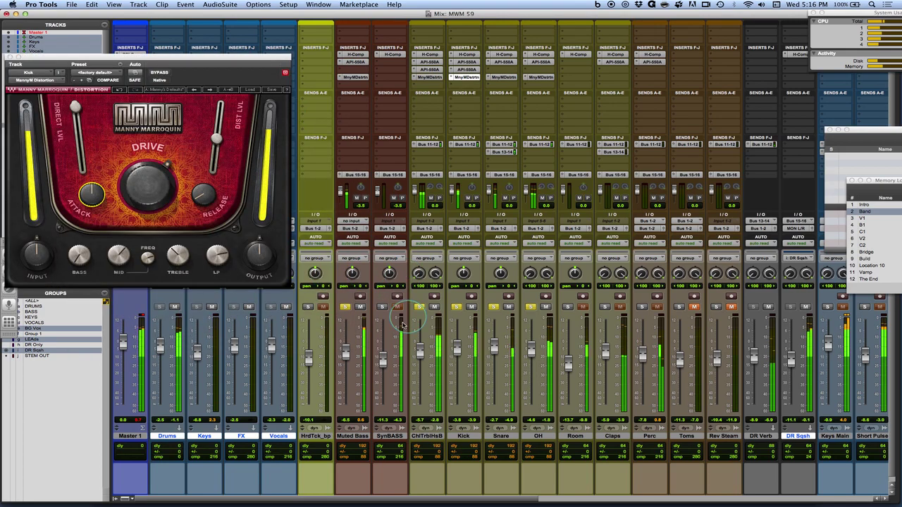
click(433, 78)
alt+click(419, 308)
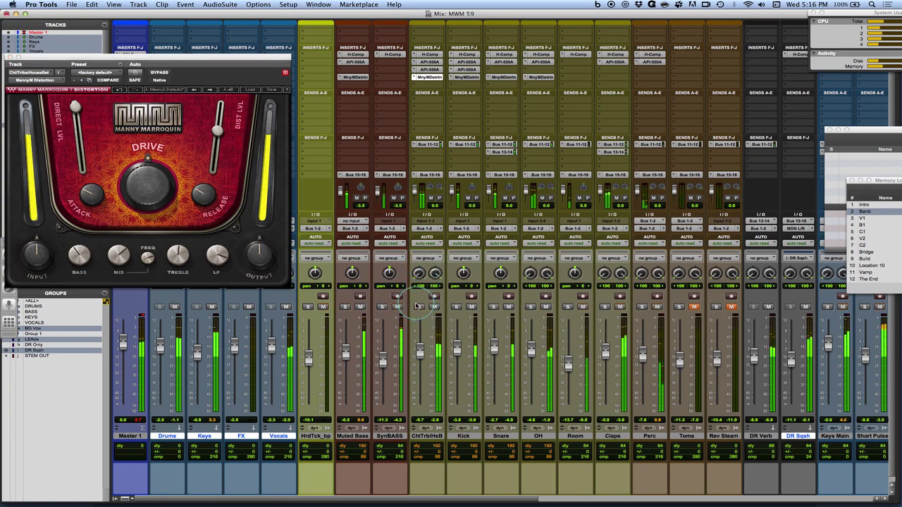
click(419, 308)
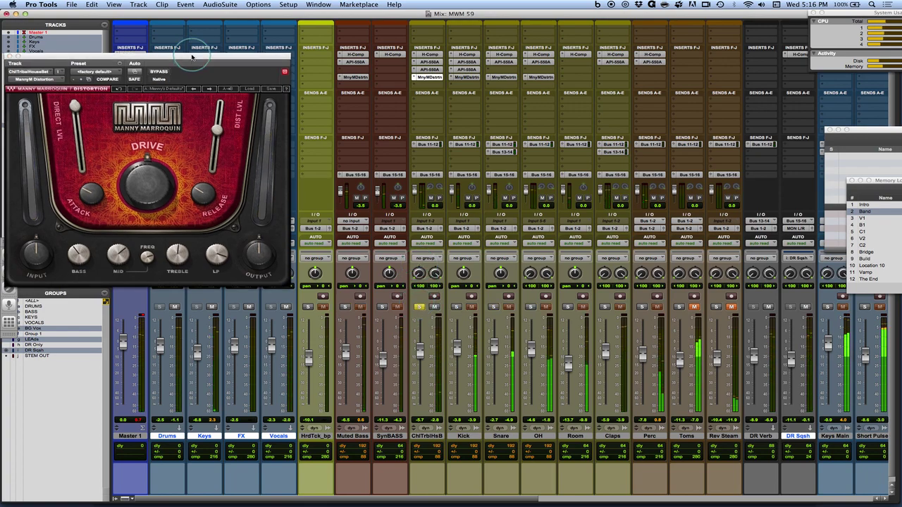
drag(192, 57, 653, 91)
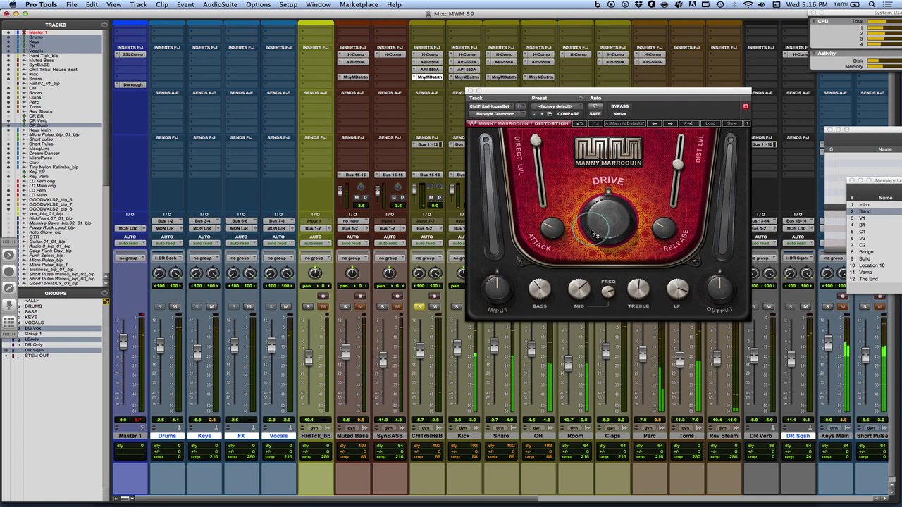
Lower the release and raise the attack of the drum loop's distortion.
click(665, 240)
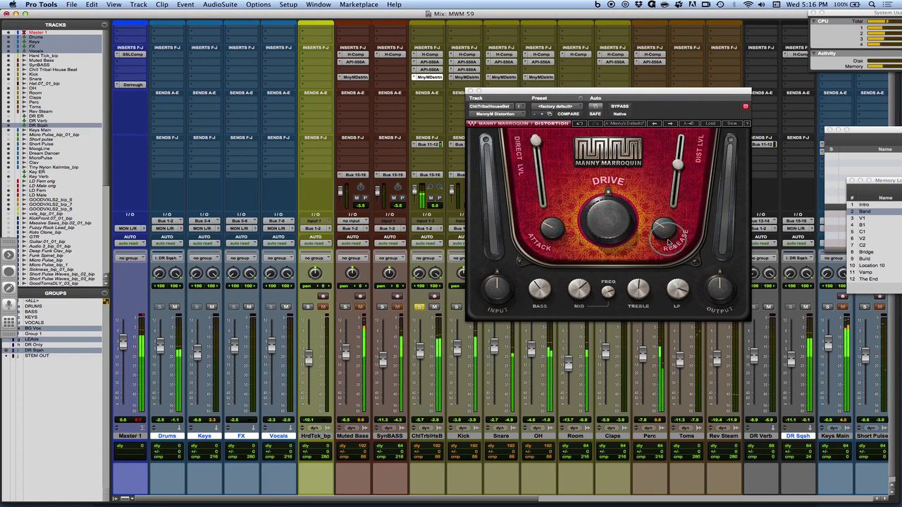
drag(665, 231, 657, 274)
click(592, 209)
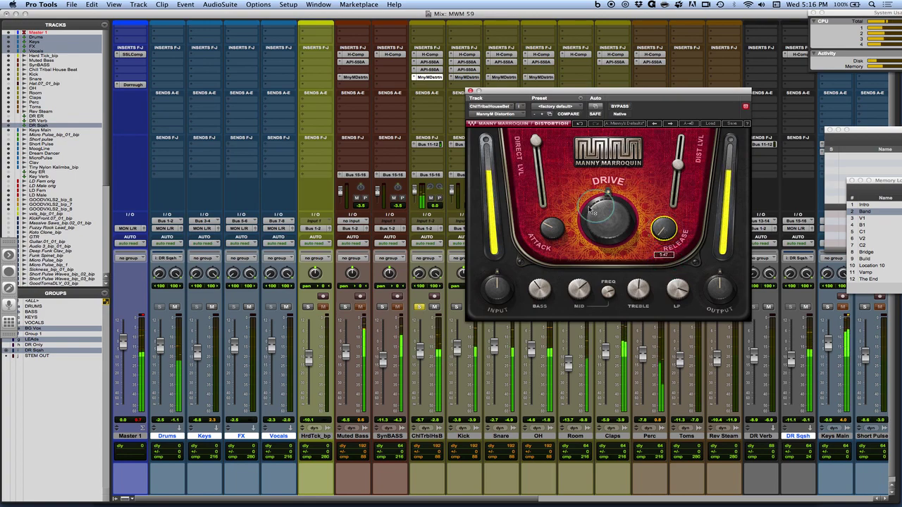
drag(550, 227, 545, 206)
Lower the drum loop's distortion level slightly and raise its mid to 20.5.
click(677, 161)
drag(676, 161, 675, 169)
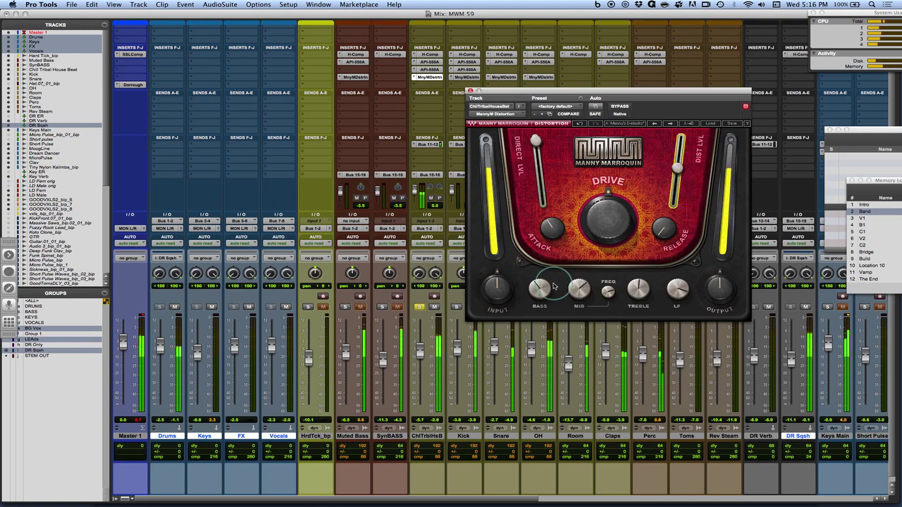
drag(577, 289, 574, 283)
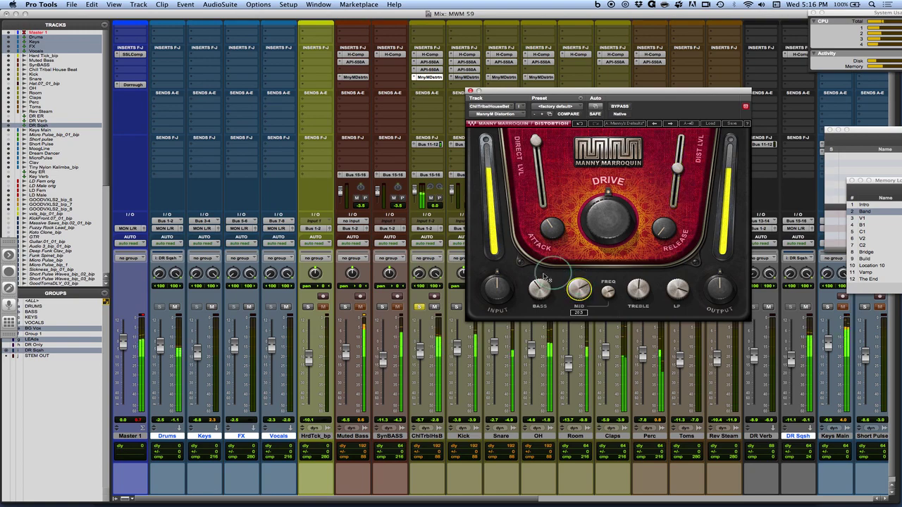
Solo the Kick, Muted Bass, Snare and OH tracks along with the drum loop, moving the plug-in window clear of their channels.
click(457, 308)
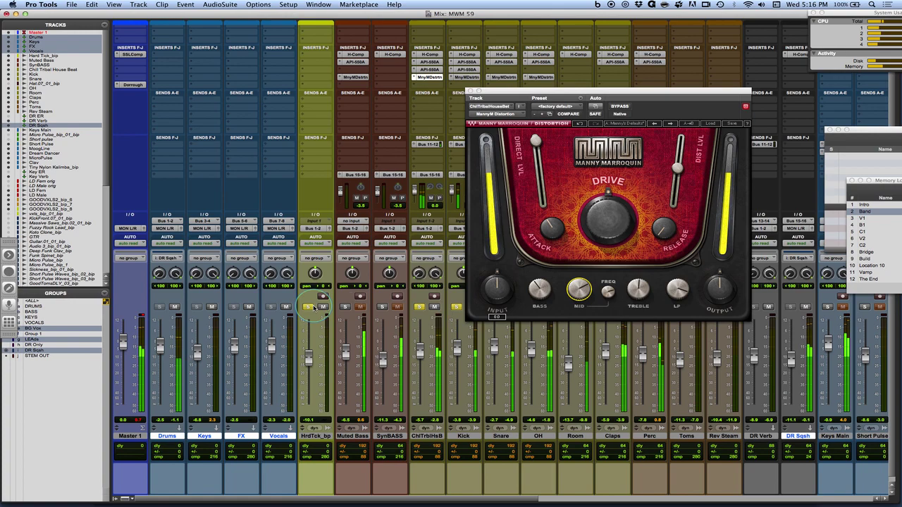
click(345, 307)
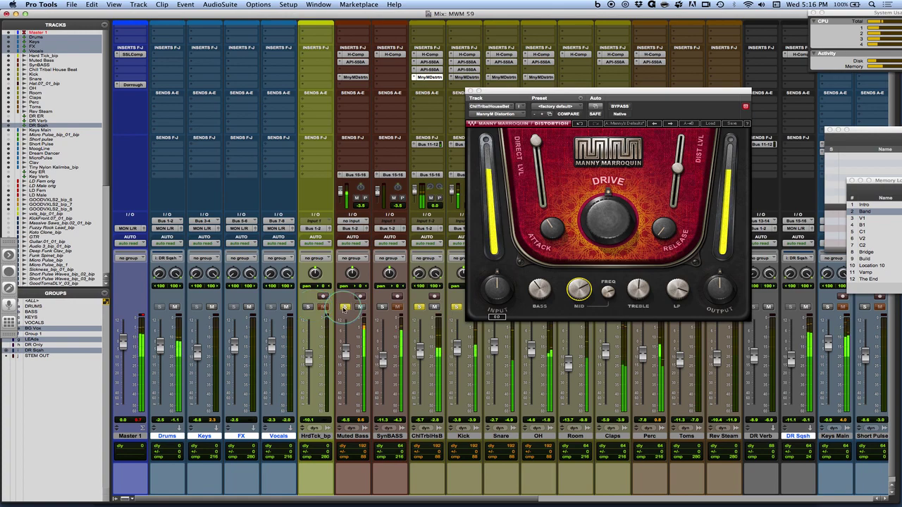
click(554, 78)
drag(541, 94, 722, 60)
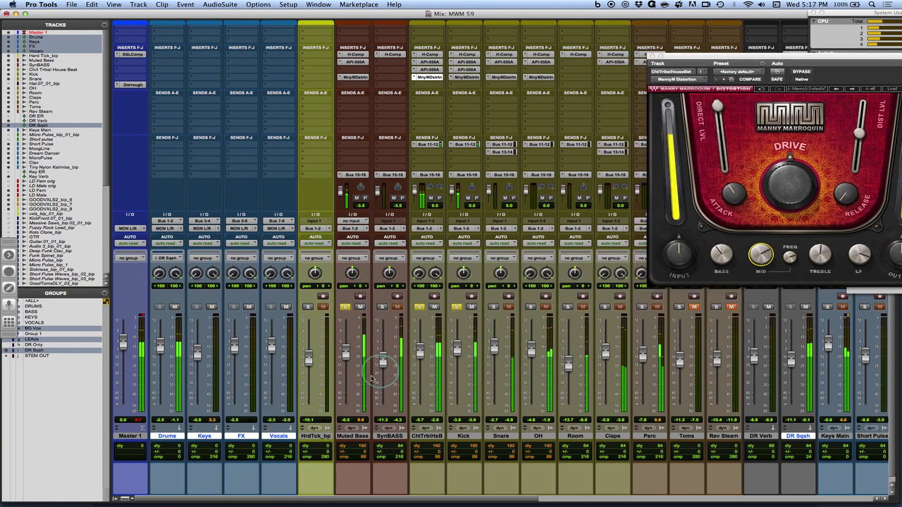
click(494, 307)
click(530, 307)
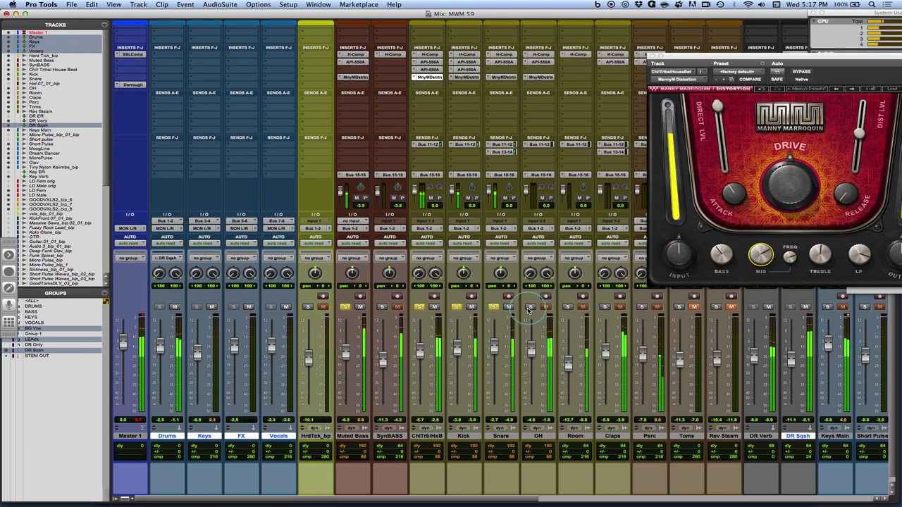
click(529, 310)
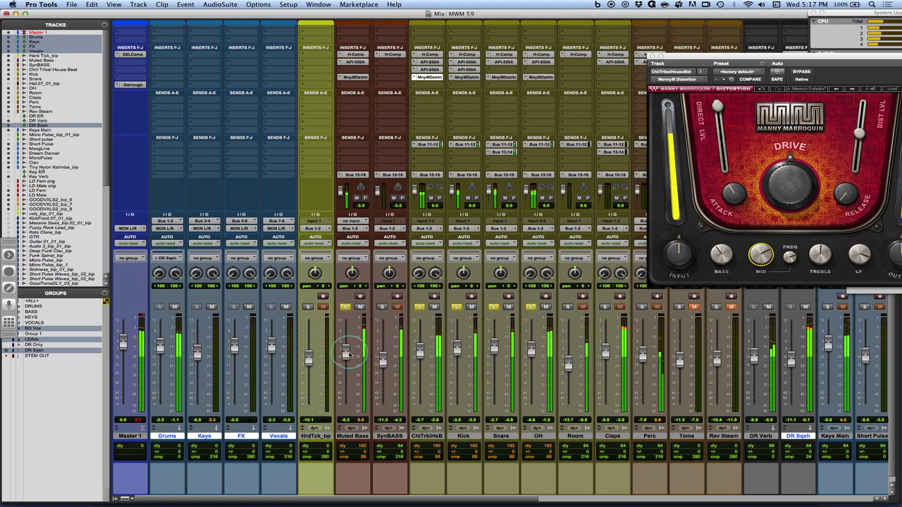
Insert a stereo MannyM Distortion on the Claps track and adjust its drive, keeping the window clear of the bass channel.
click(601, 79)
mouse_move(645, 94)
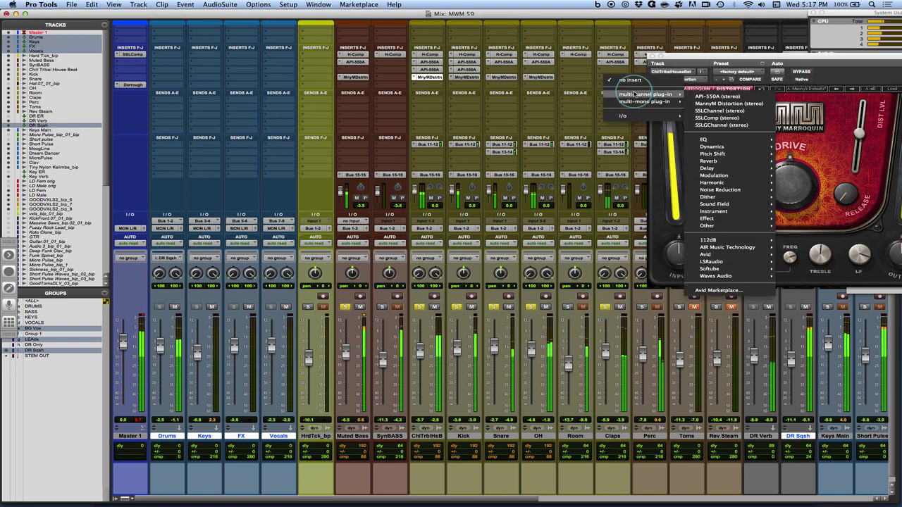
click(713, 104)
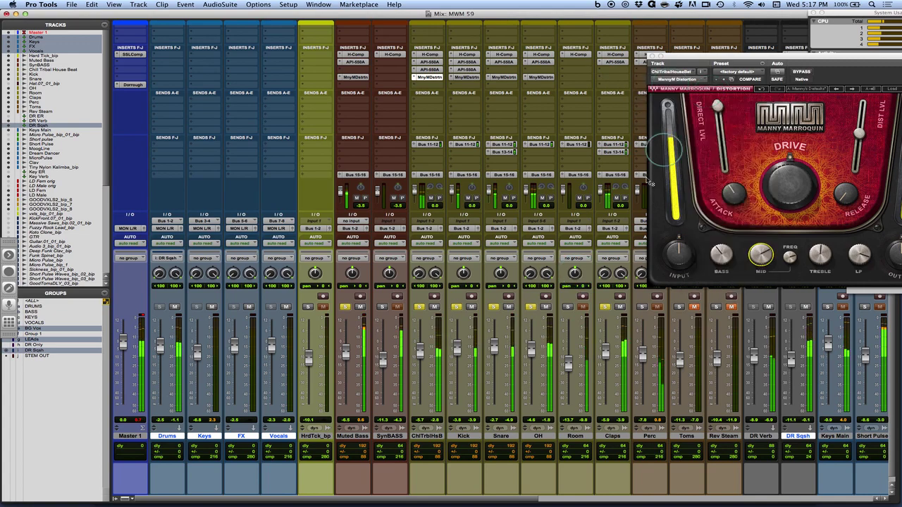
drag(705, 58, 526, 79)
drag(531, 218, 562, 214)
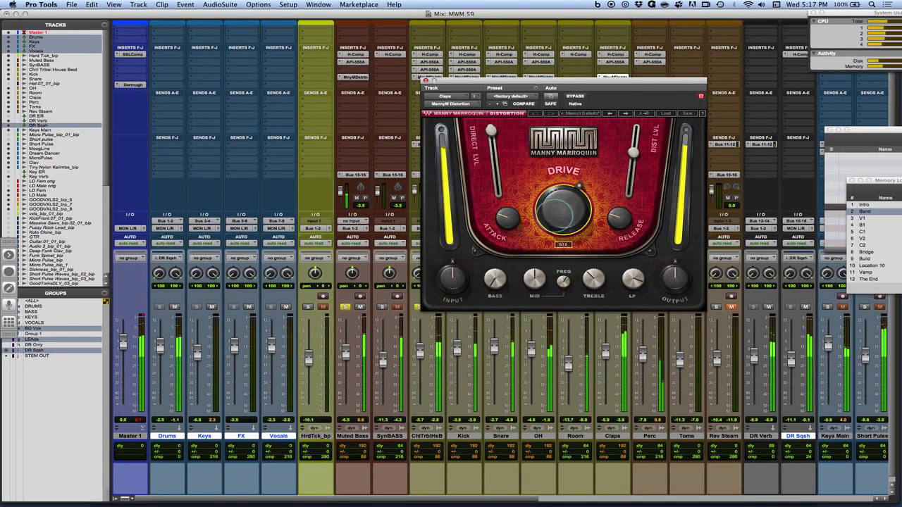
drag(505, 84, 616, 66)
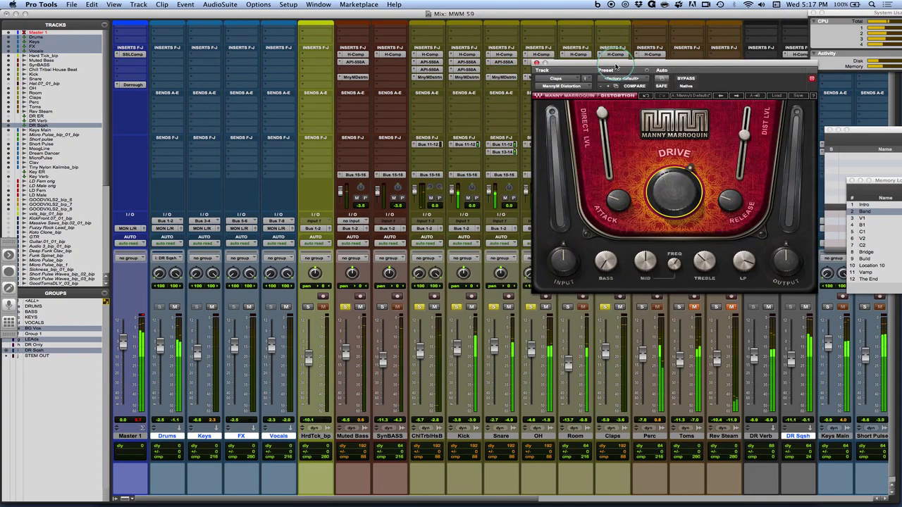
Open the Muted Bass distortion, reduce its drive and raise its distortion level slightly.
click(354, 76)
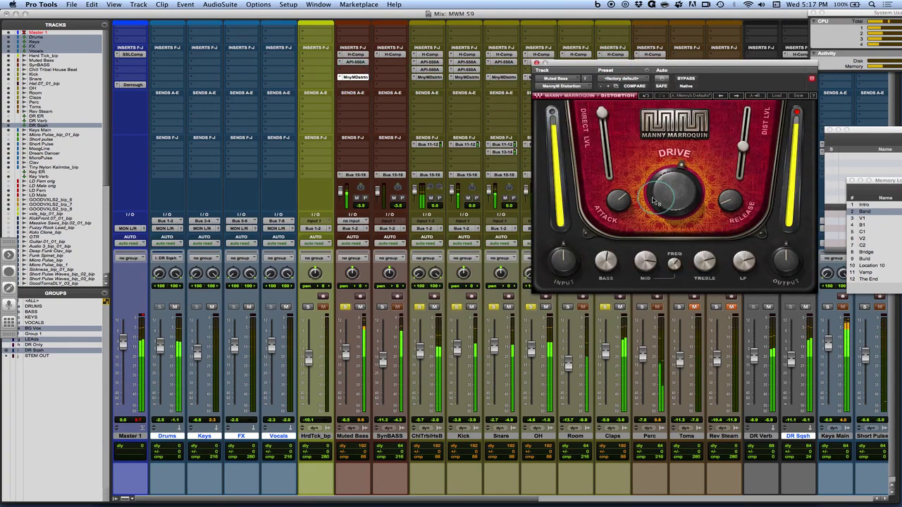
drag(742, 146, 742, 152)
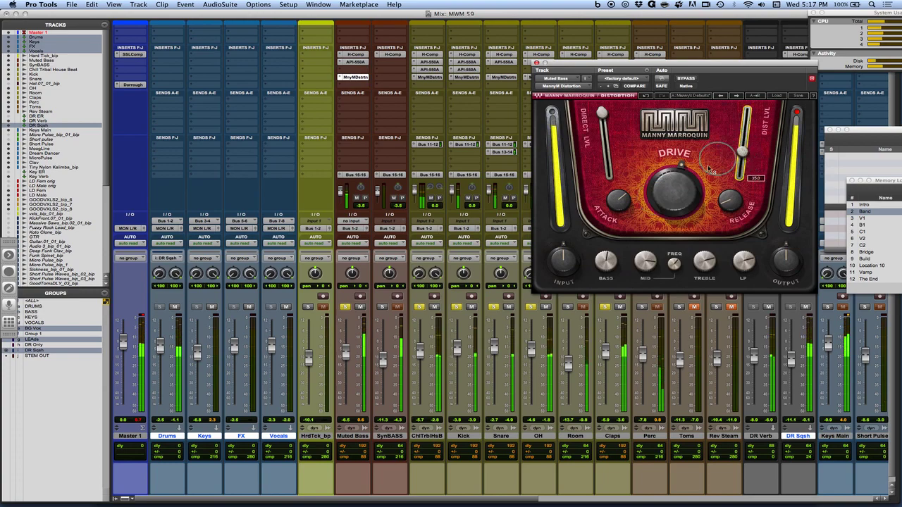
drag(682, 192, 667, 206)
drag(743, 151, 743, 143)
drag(667, 201, 666, 194)
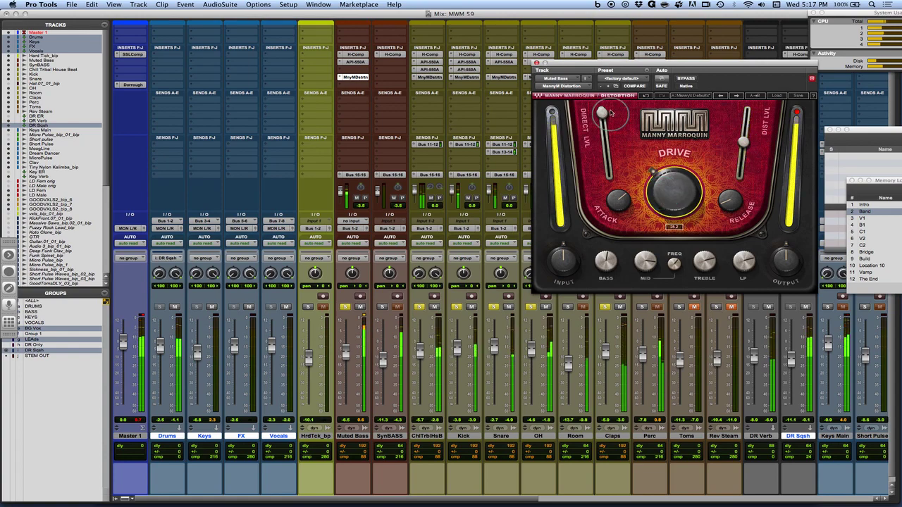
Reopen the Chill Tribal House Beat distortion and fine-tune its bass, with the plug-in window clear of the insert slots.
drag(594, 66, 163, 127)
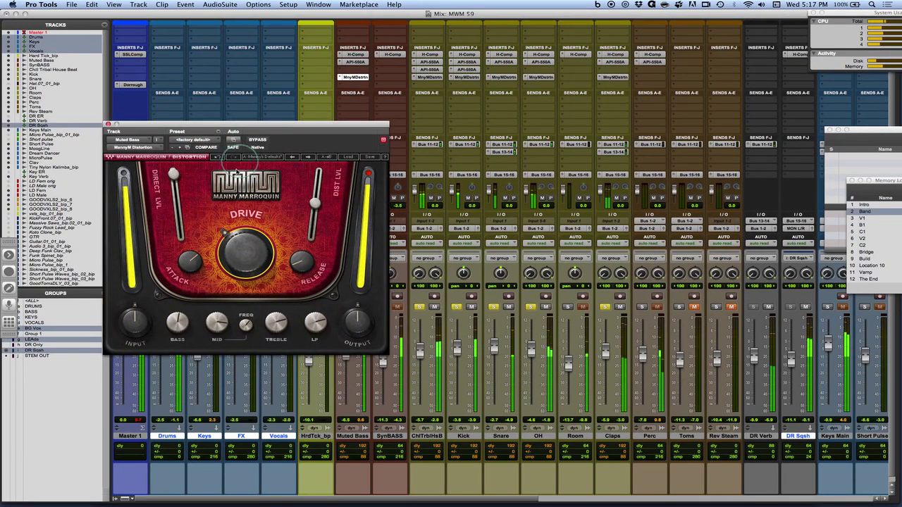
drag(302, 124, 280, 103)
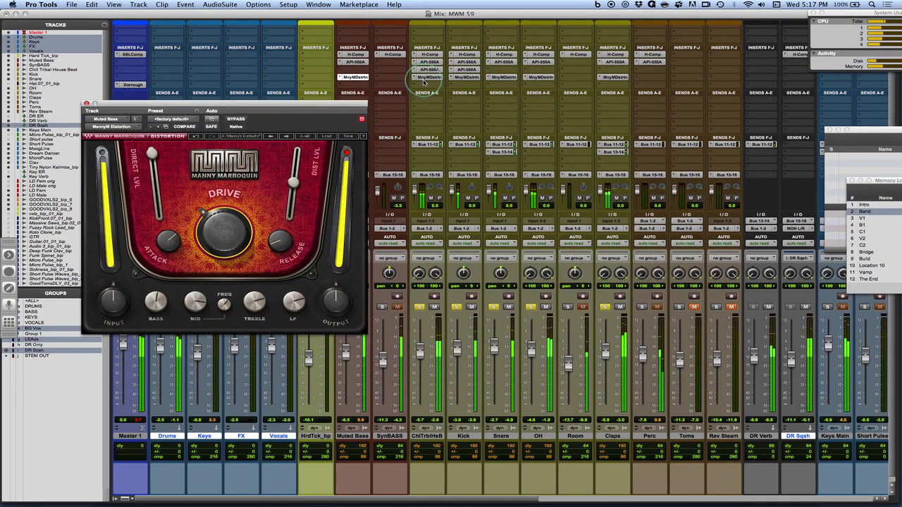
click(424, 77)
click(184, 283)
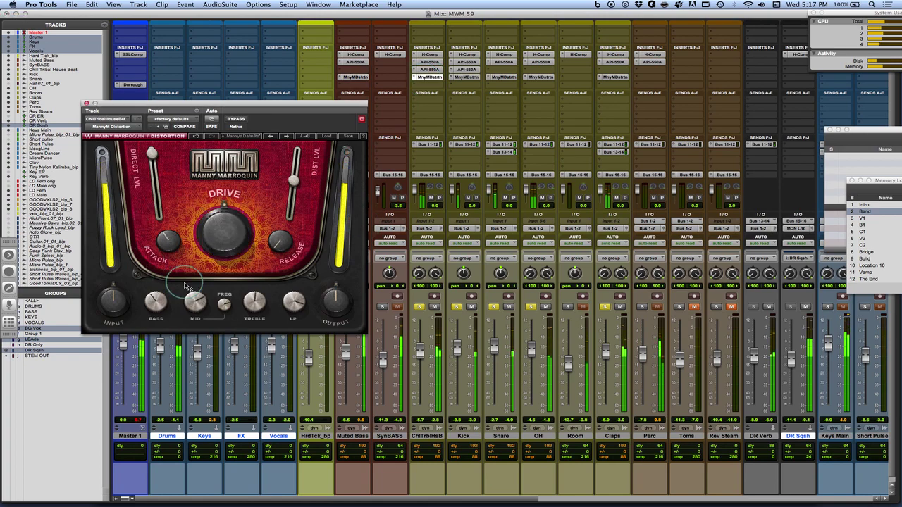
mouse_move(155, 305)
mouse_down()
mouse_move(146, 277)
mouse_move(152, 307)
mouse_up()
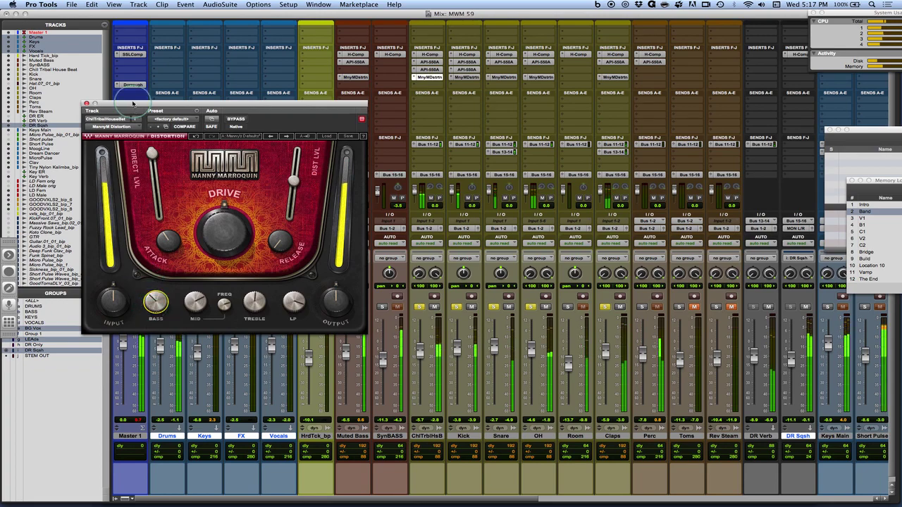
Compare the soloed tracks with all the MannyM Distortion inserts bypassed and active.
drag(133, 103, 347, 151)
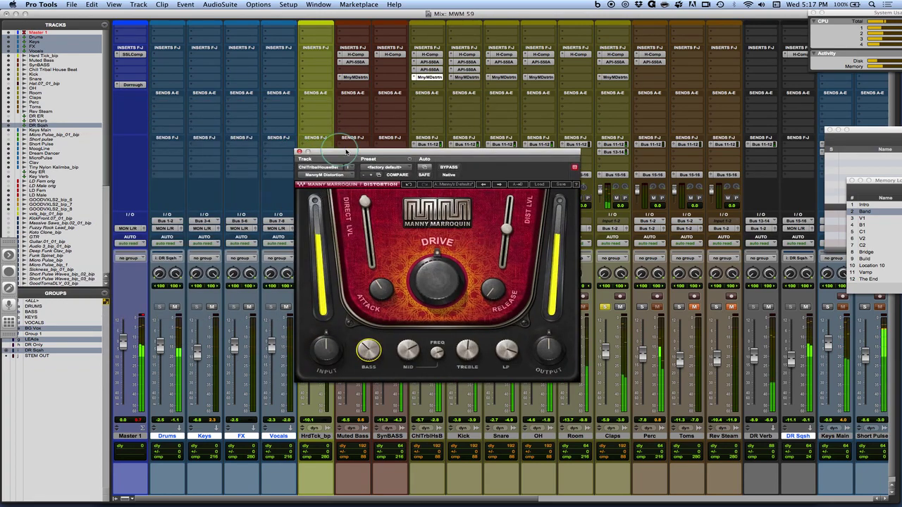
alt+super+click(430, 77)
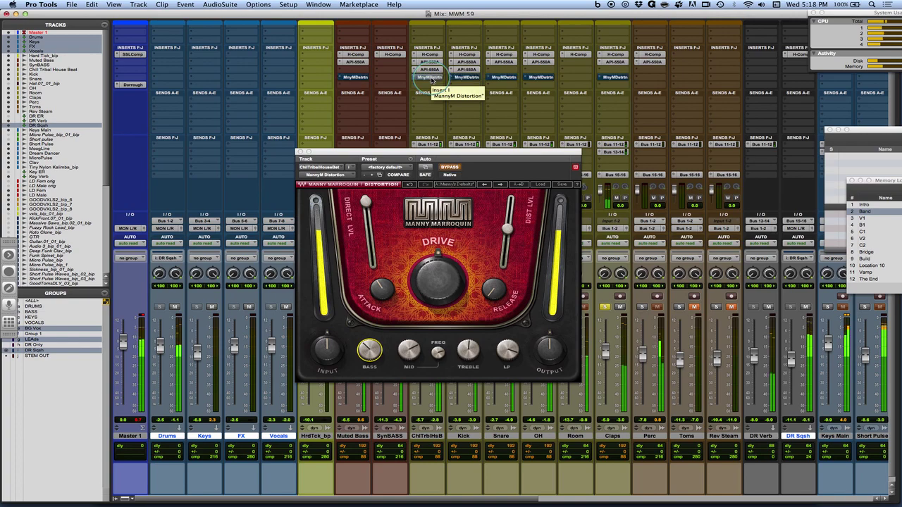
alt+super+click(431, 77)
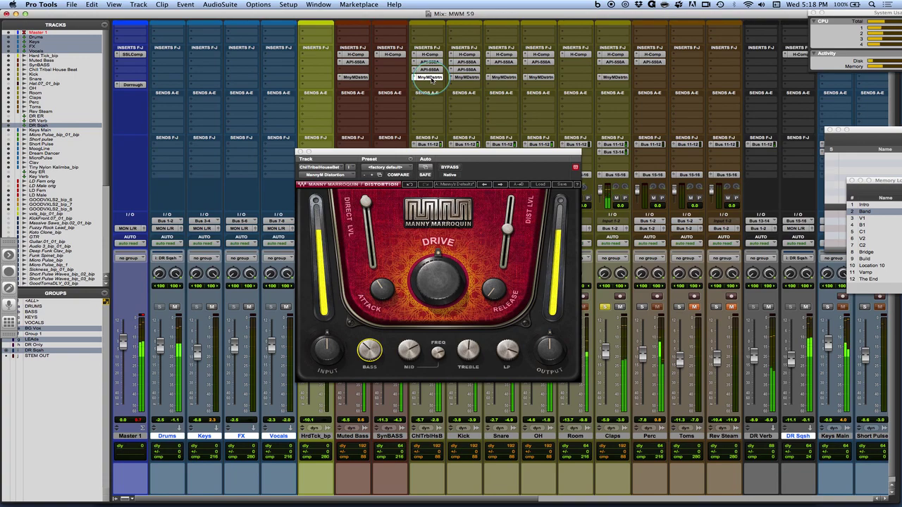
Solo the Keys Main track and insert a stereo MannyM Distortion on it.
scroll(627, 174, right, 2)
scroll(626, 174, right, 5)
scroll(627, 174, right, 3)
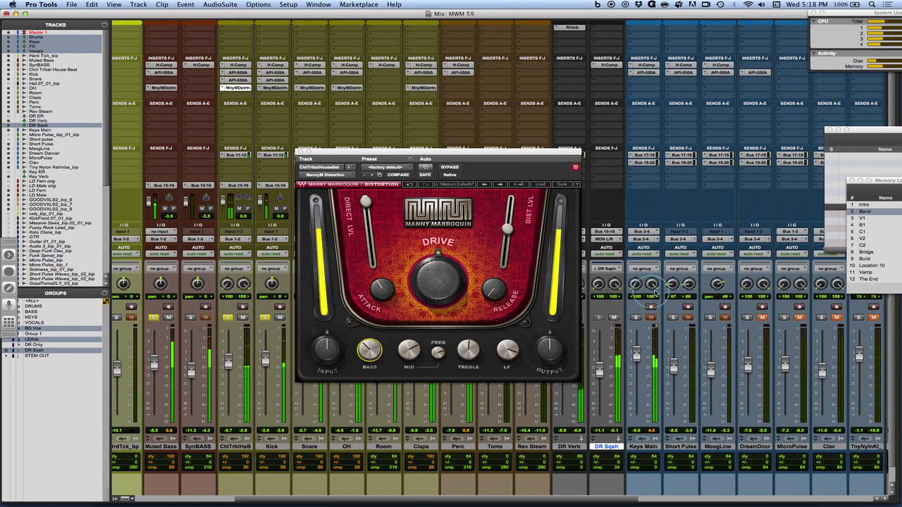
click(636, 317)
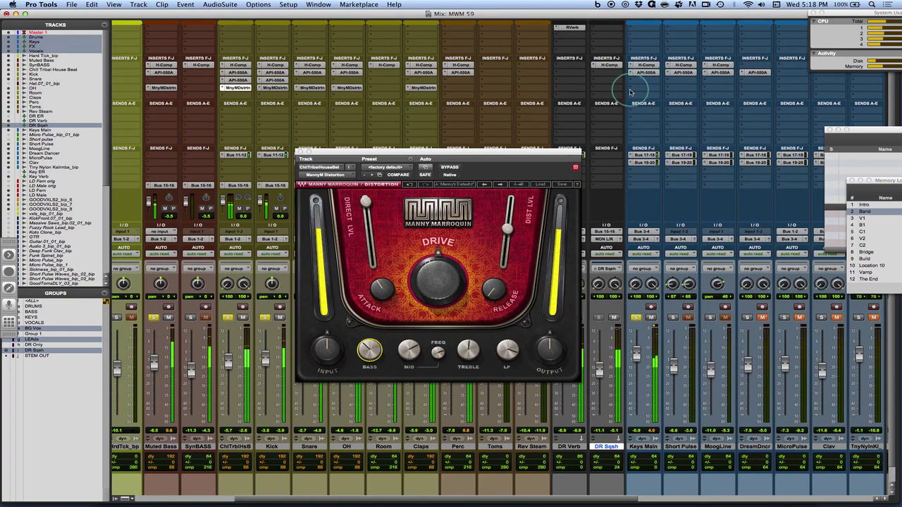
click(645, 86)
mouse_move(663, 105)
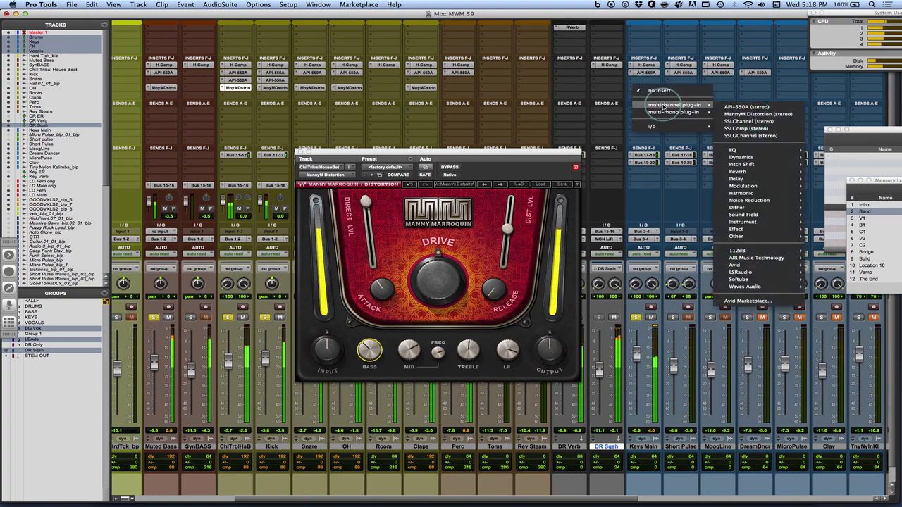
click(753, 117)
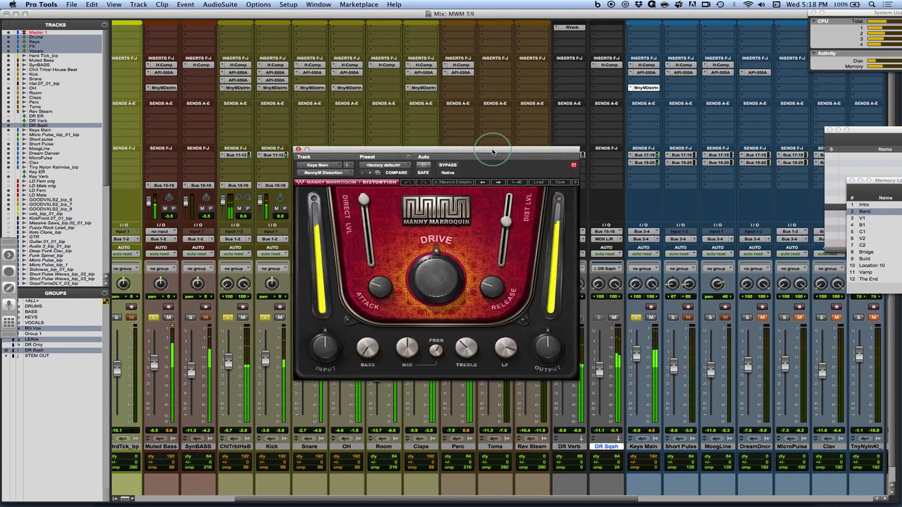
Shape the Keys Main distortion by adjusting drive, raising attack and treble, and lowering the distortion level to 21.5.
click(379, 271)
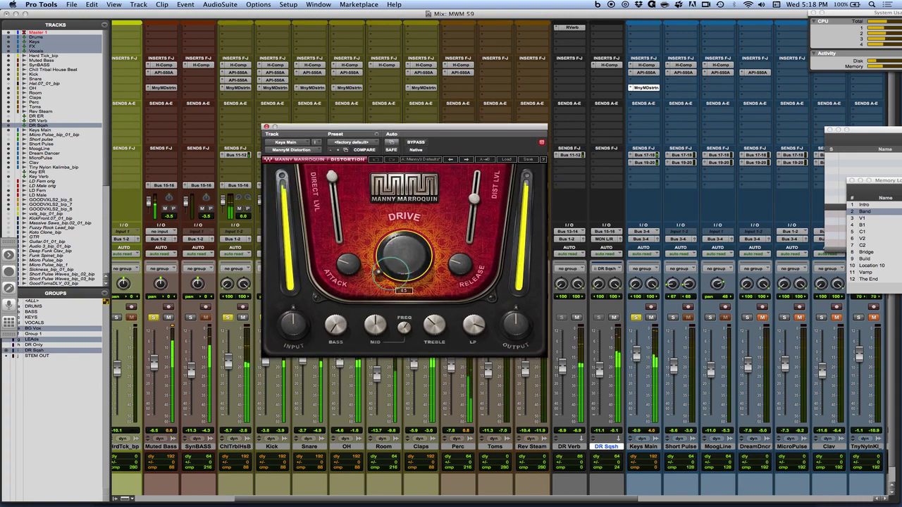
drag(391, 274, 343, 242)
click(458, 272)
mouse_move(389, 262)
mouse_down()
mouse_move(387, 236)
mouse_move(388, 251)
mouse_up()
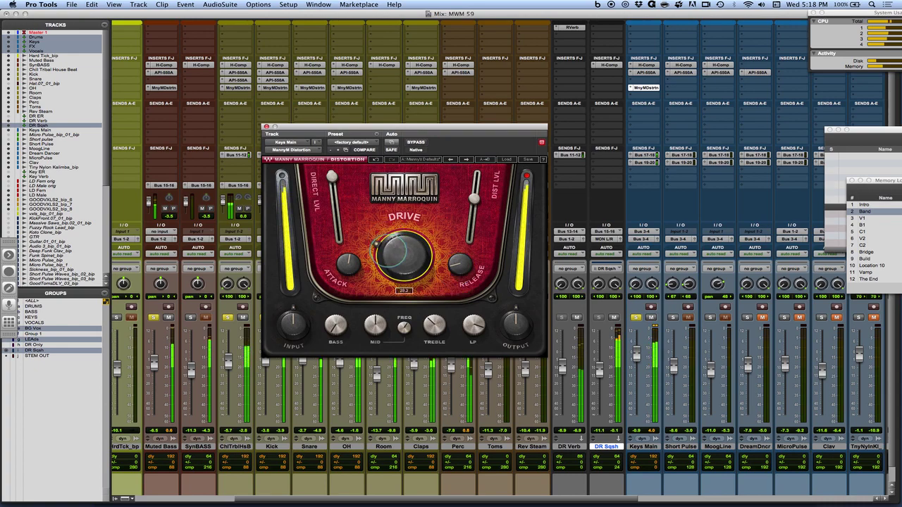
drag(475, 200, 471, 223)
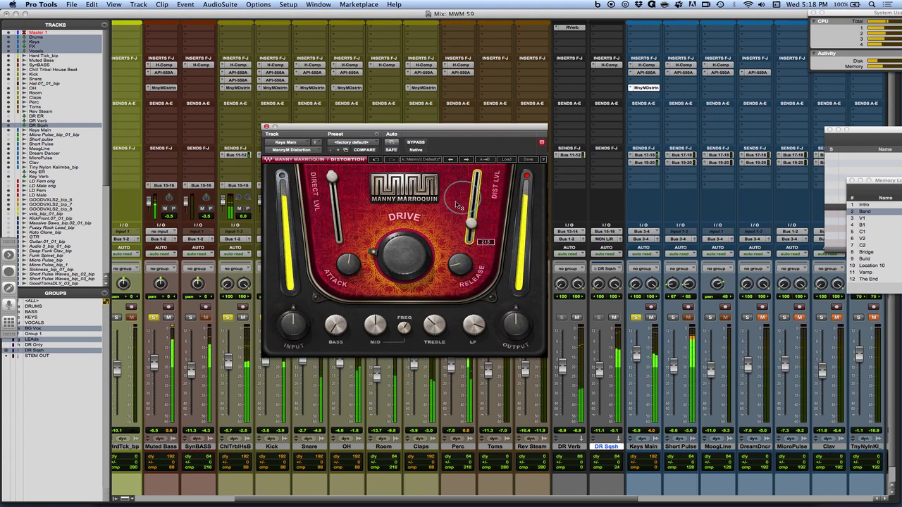
drag(430, 329, 428, 320)
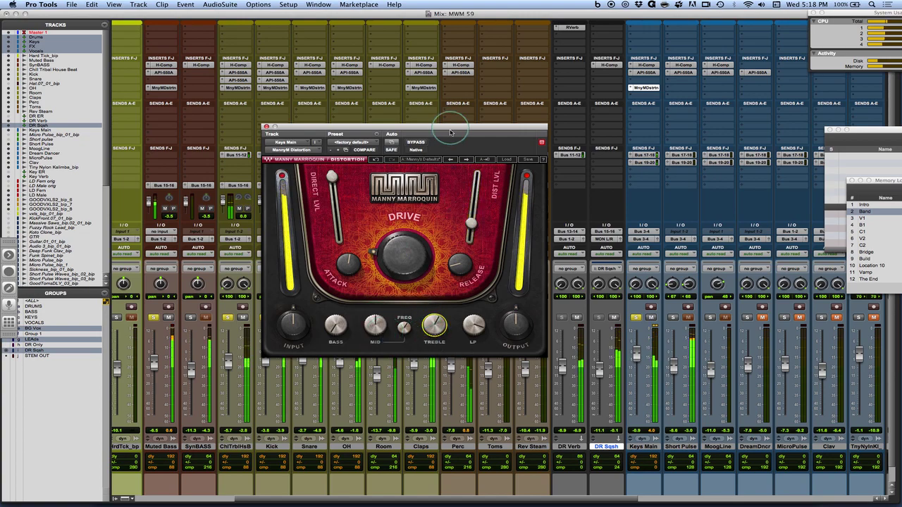
Reopen the Claps track's MannyM Distortion clear of the insert slots and lower its output level slightly.
drag(451, 133, 664, 102)
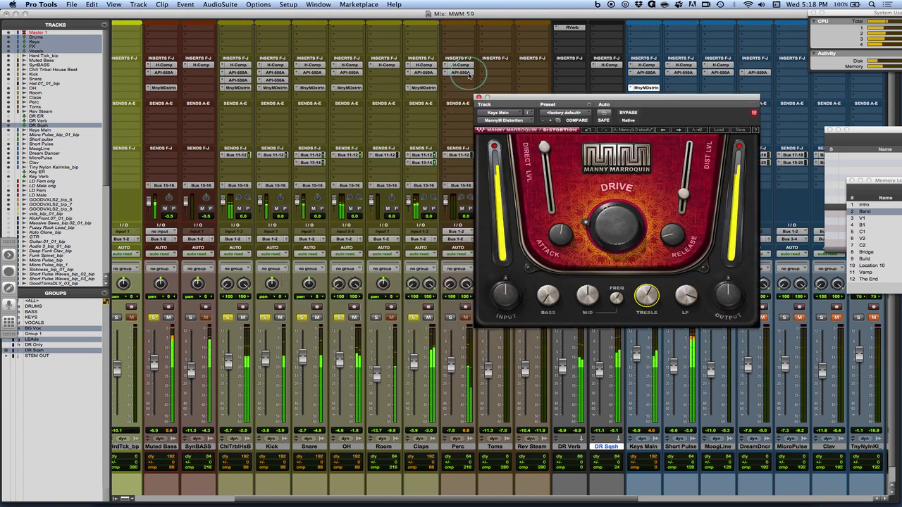
click(431, 89)
click(713, 289)
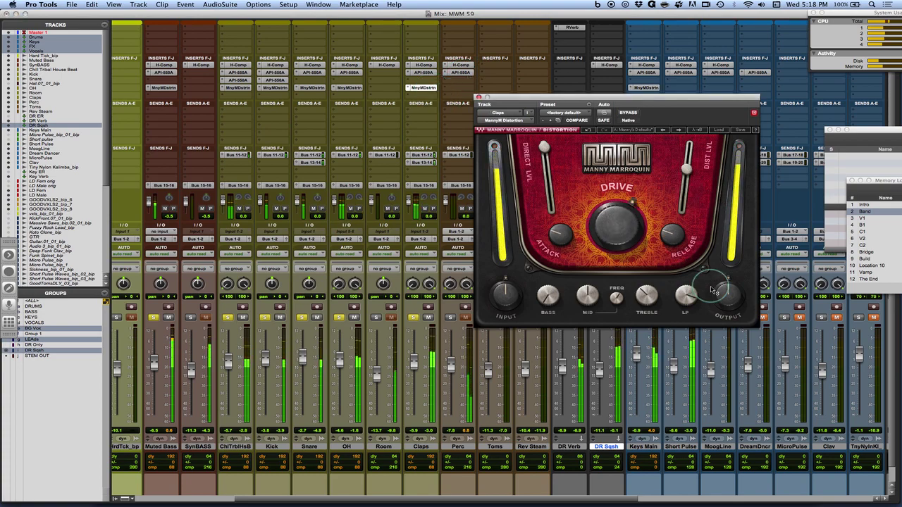
drag(714, 289, 713, 302)
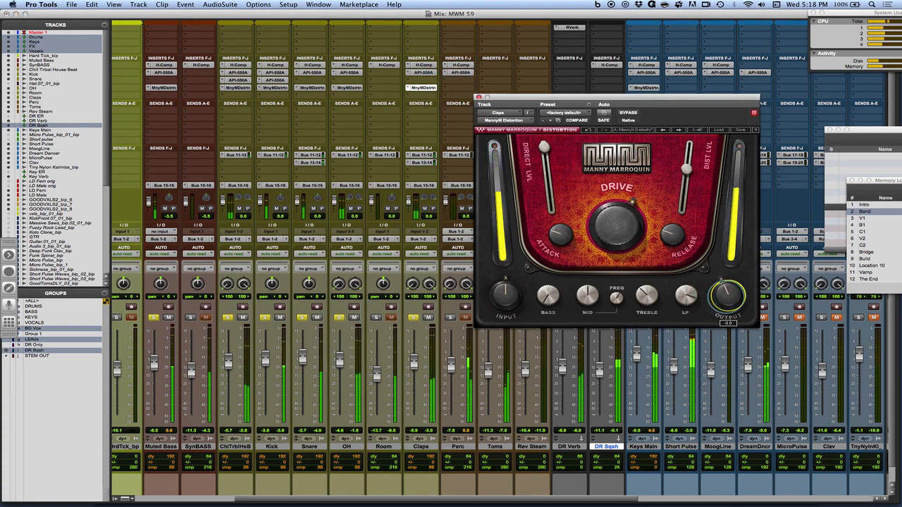
Boost the mid on the Keys Main distortion and compare that track with the insert bypassed and active.
drag(693, 100, 365, 74)
click(645, 103)
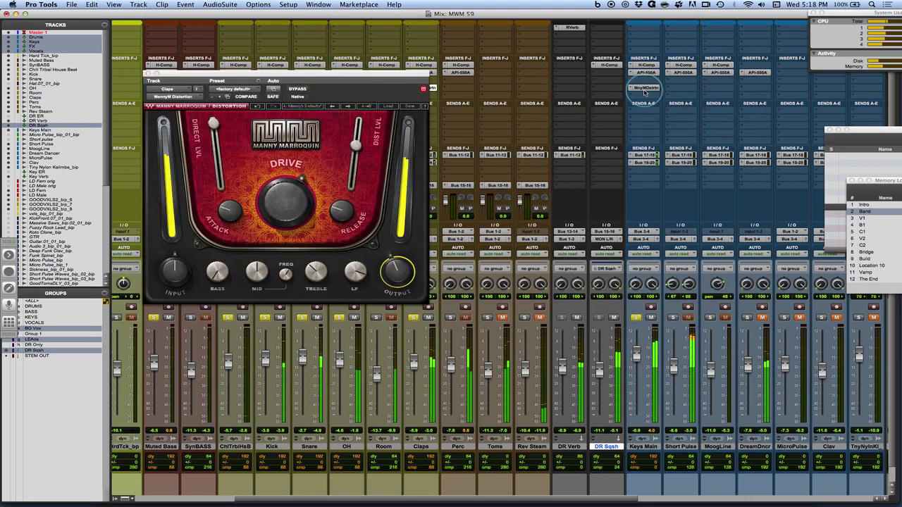
click(644, 87)
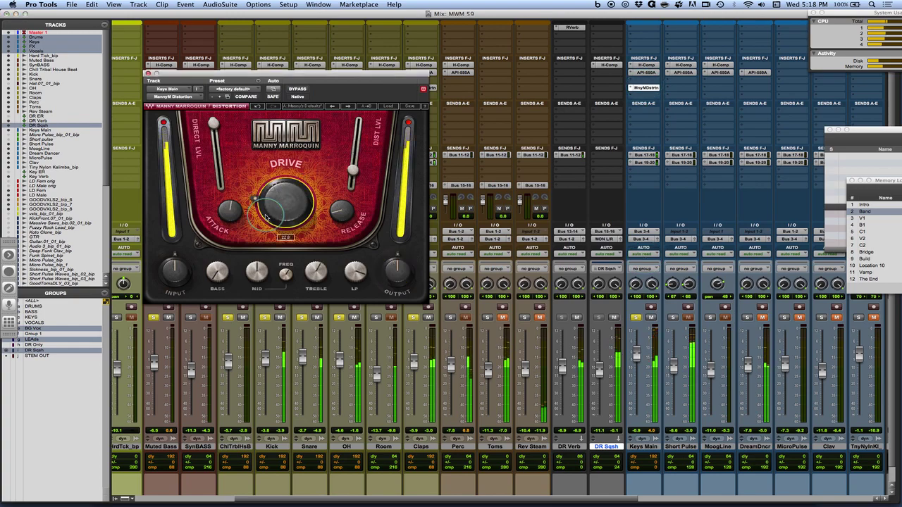
drag(256, 271, 254, 262)
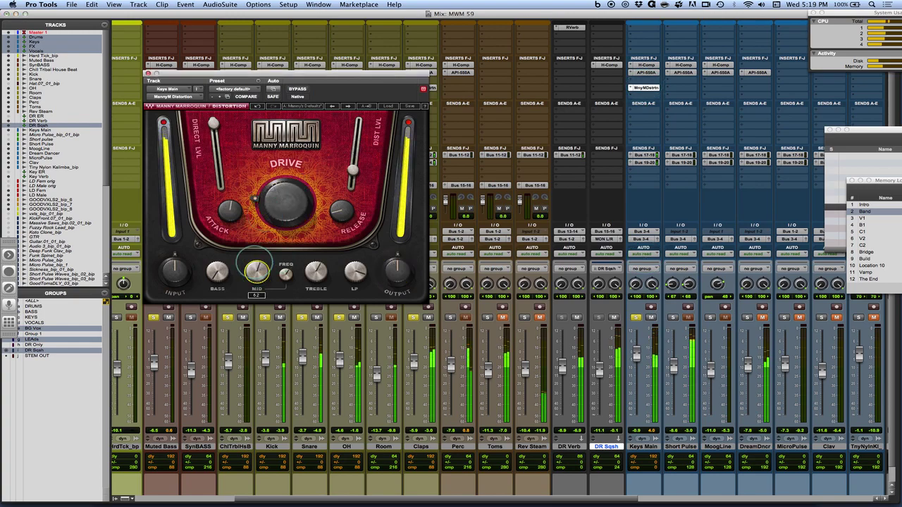
super+click(646, 88)
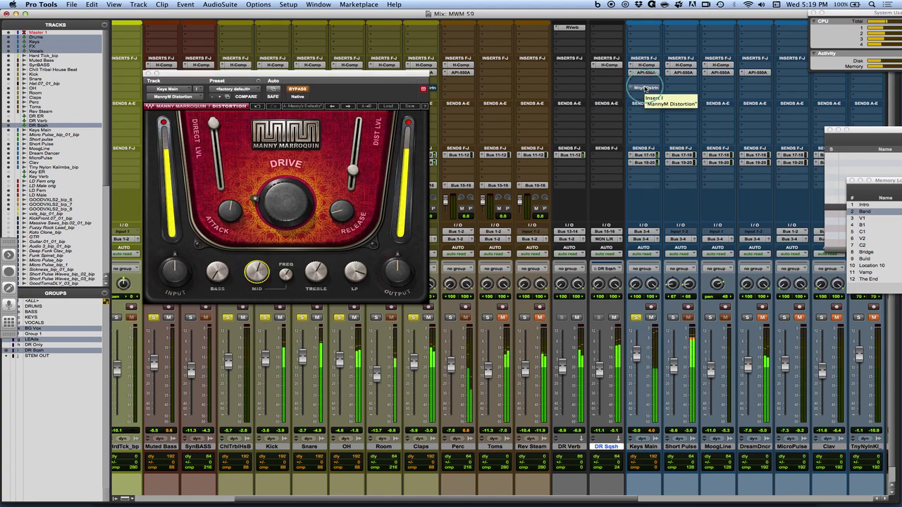
super+click(645, 88)
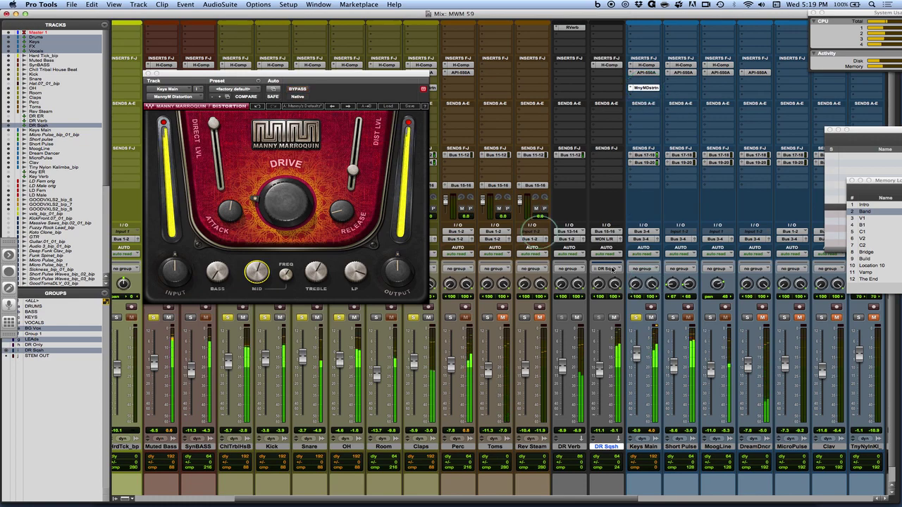
Solo the LD Fem vocal track and insert a mono MannyM Distortion on it.
scroll(584, 166, right, 3)
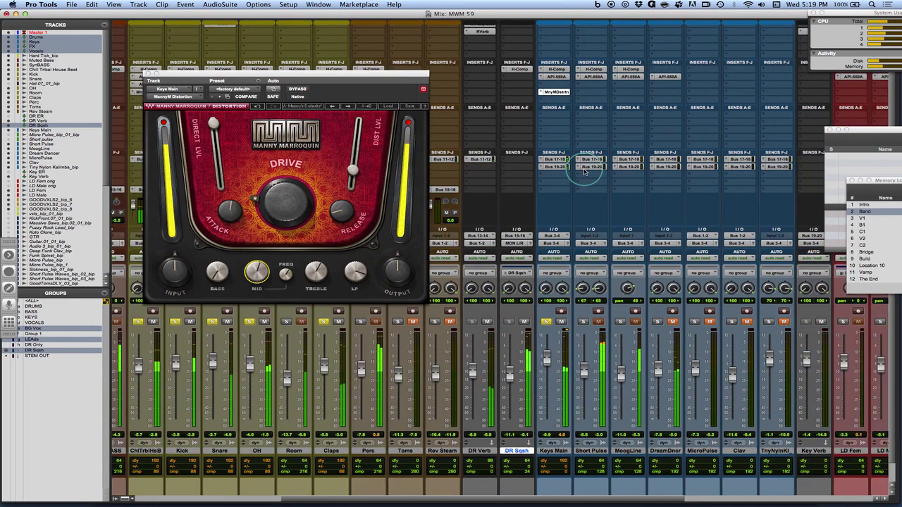
scroll(584, 171, right, 3)
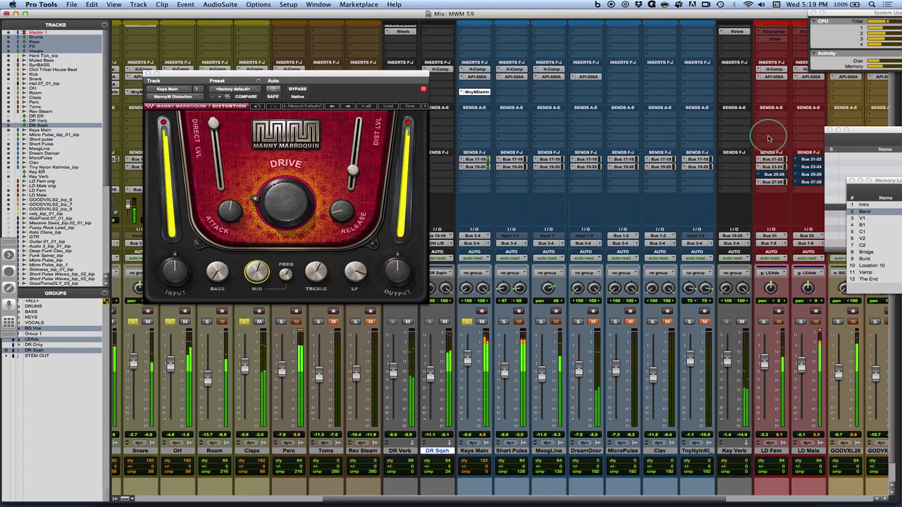
click(765, 322)
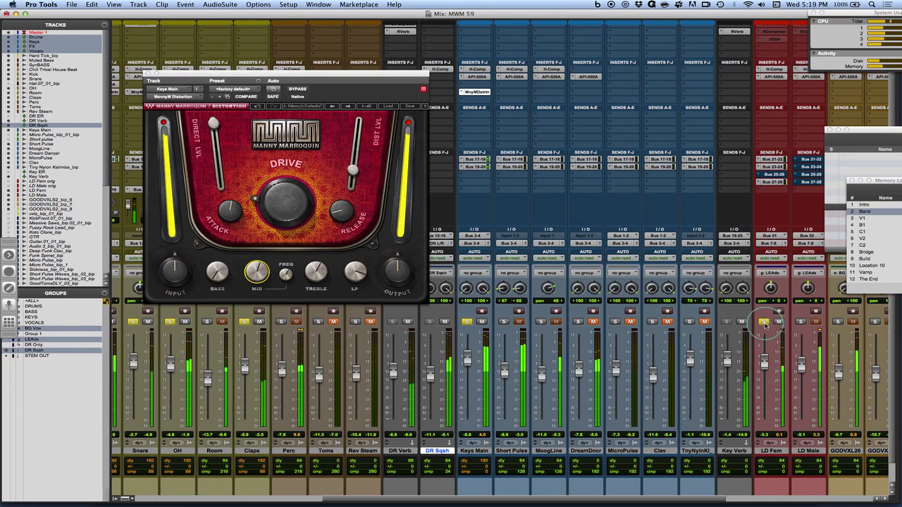
click(759, 91)
mouse_move(786, 109)
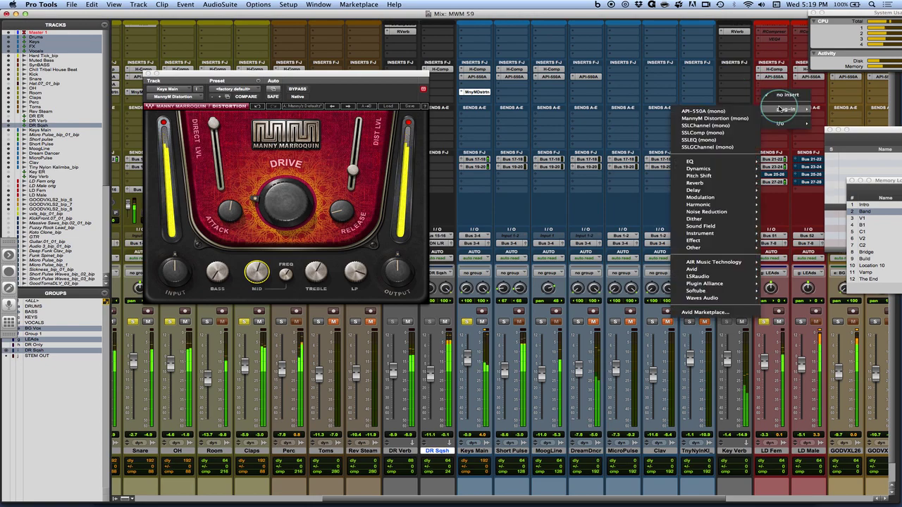
click(725, 118)
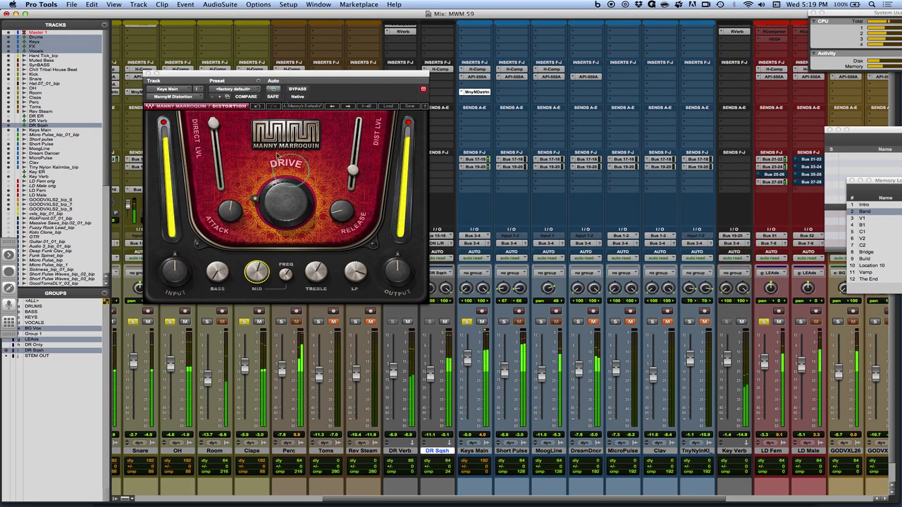
Shape the LD Fem distortion with less drive, a mid boost, a lower low-pass cutoff, and a mid frequency of 1579.
drag(310, 199, 286, 203)
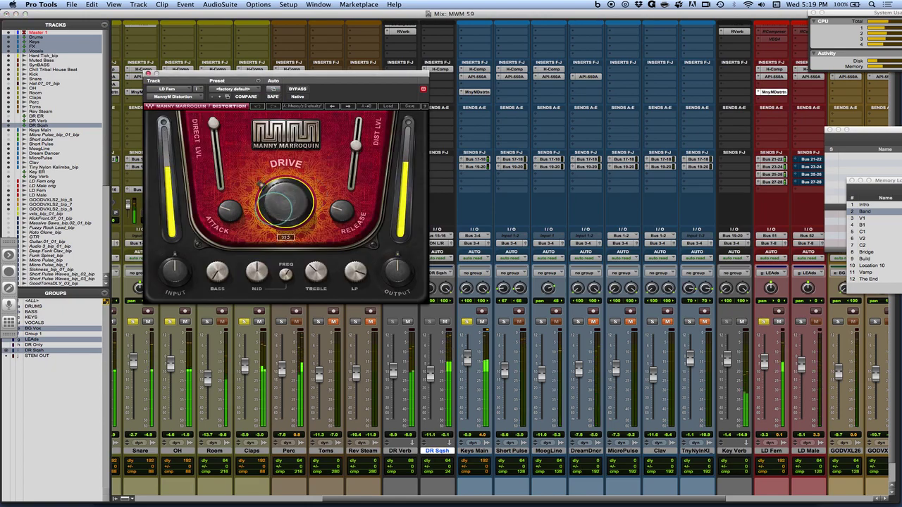
click(293, 268)
click(258, 272)
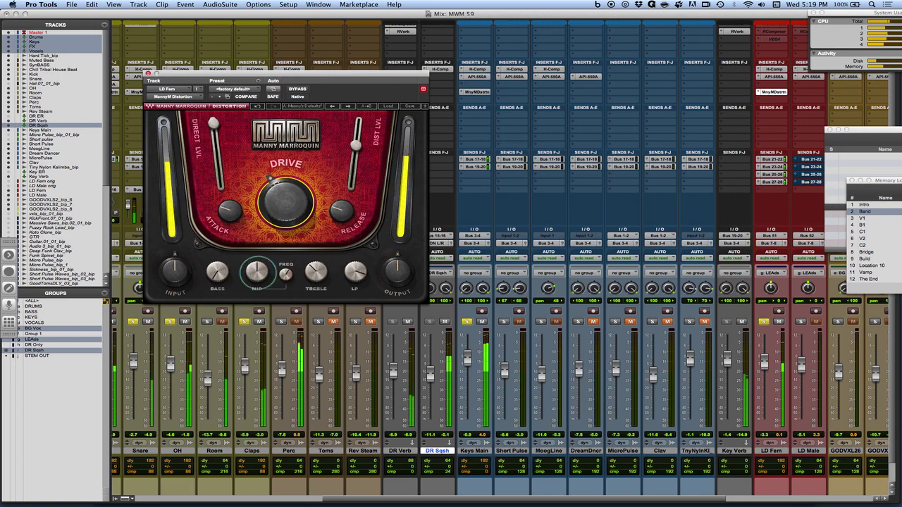
drag(257, 272, 250, 261)
click(356, 271)
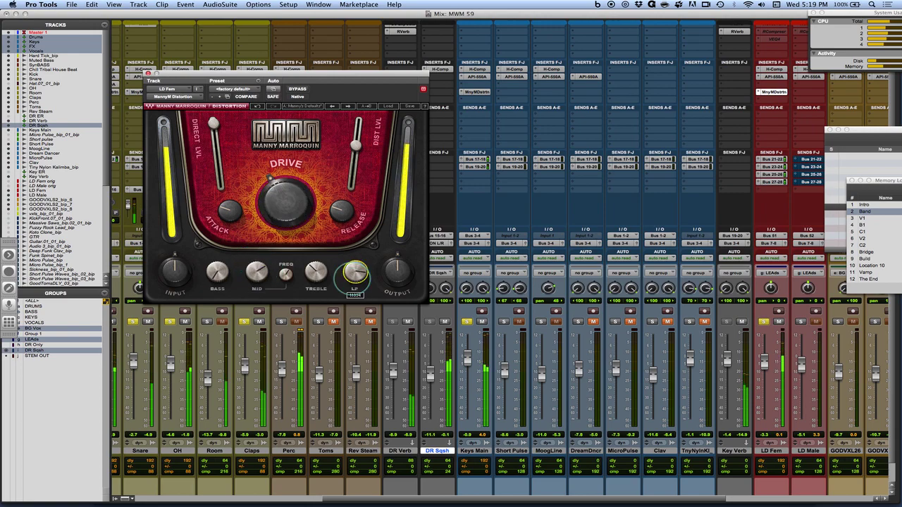
click(286, 272)
drag(285, 273, 270, 256)
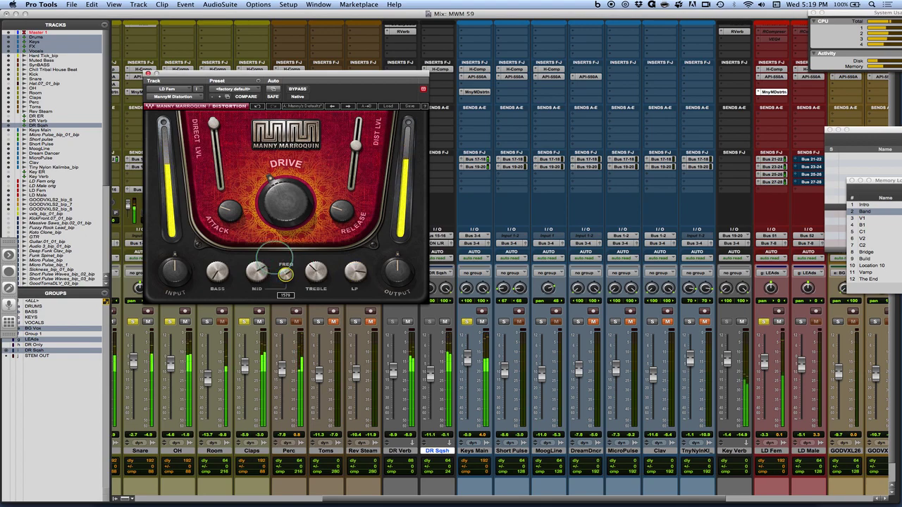
Adjust the LD Fem distortion's attack and release, and reduce its distortion level to 56.0.
drag(353, 209, 316, 201)
drag(230, 210, 215, 191)
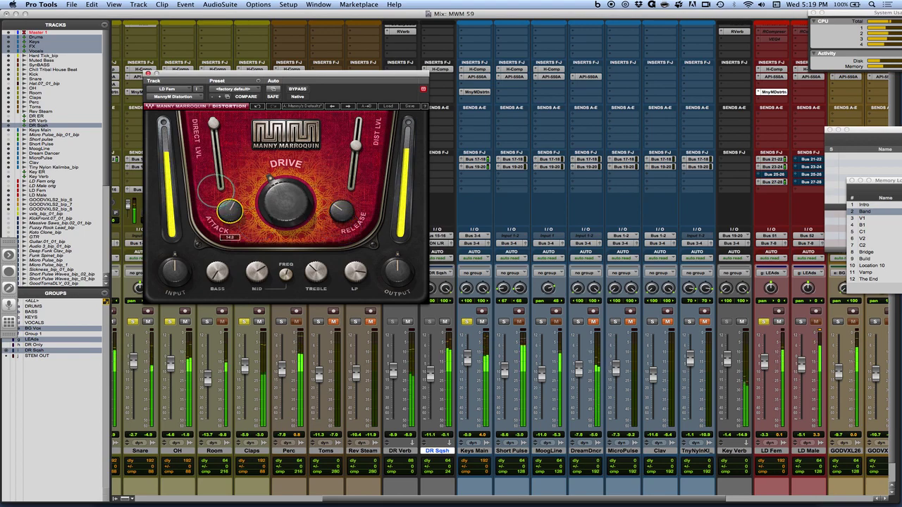
drag(336, 210, 336, 218)
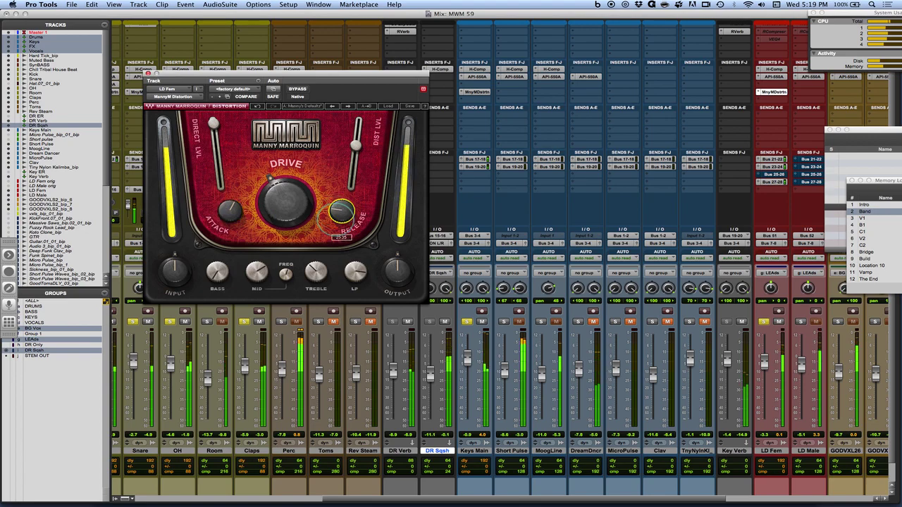
drag(355, 144, 355, 149)
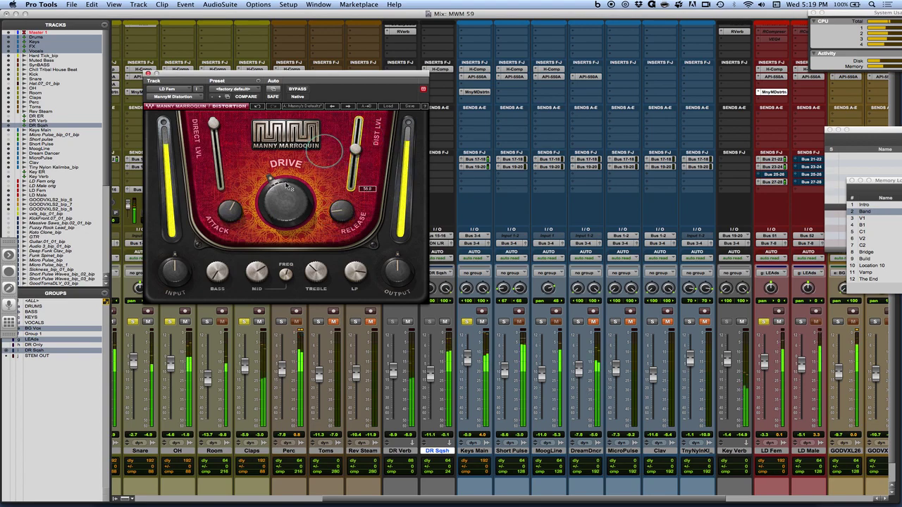
Set the LD Fem distortion's drive to 37.2 and cut its bass.
drag(286, 187, 259, 198)
drag(259, 198, 265, 209)
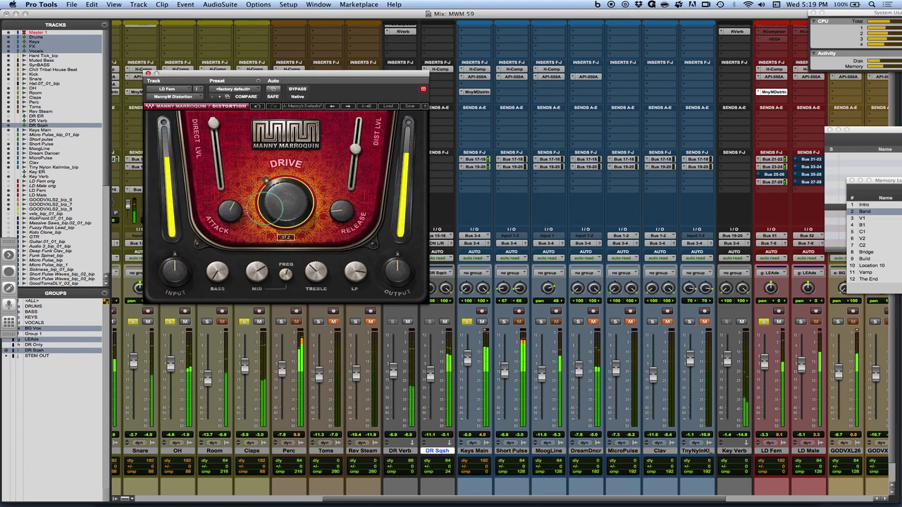
click(217, 272)
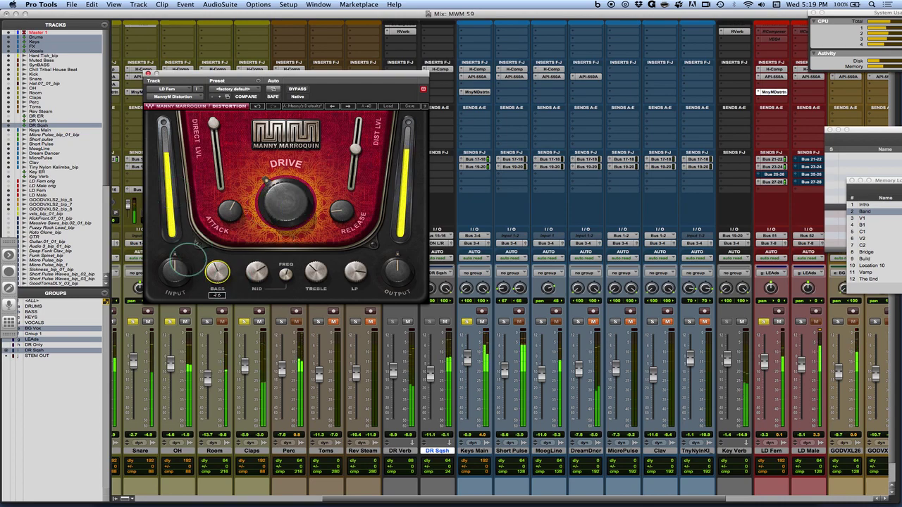
drag(189, 262, 224, 280)
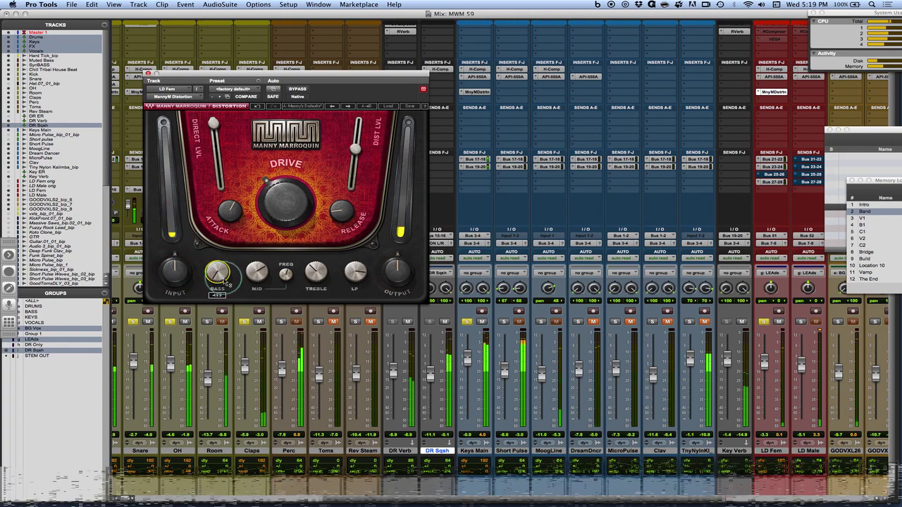
Play the song from the V1 memory location and adjust the LD Fem distortion with more treble and a 9.51 release.
click(874, 219)
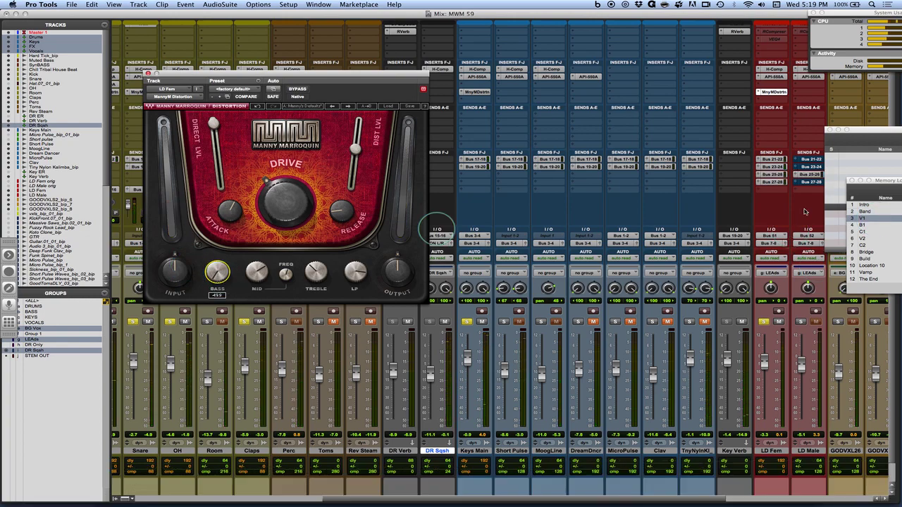
drag(313, 75, 456, 126)
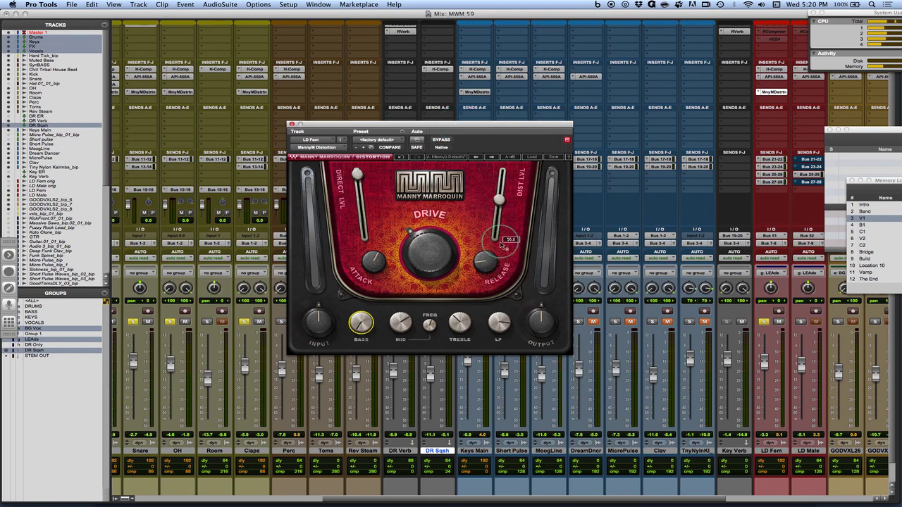
key(space)
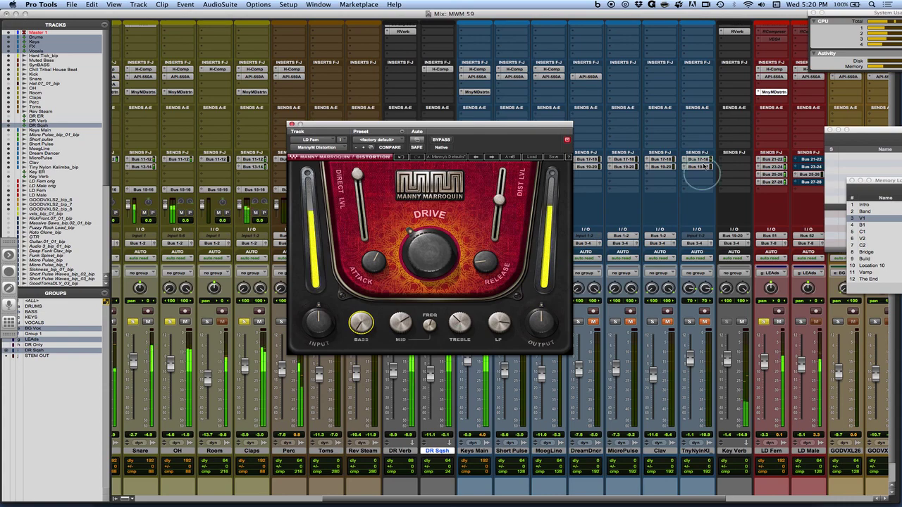
drag(459, 323, 433, 277)
drag(484, 263, 482, 267)
Solo only the LD Fem track and fine-tune its distortion's release, setting attack to 24.1.
click(765, 322)
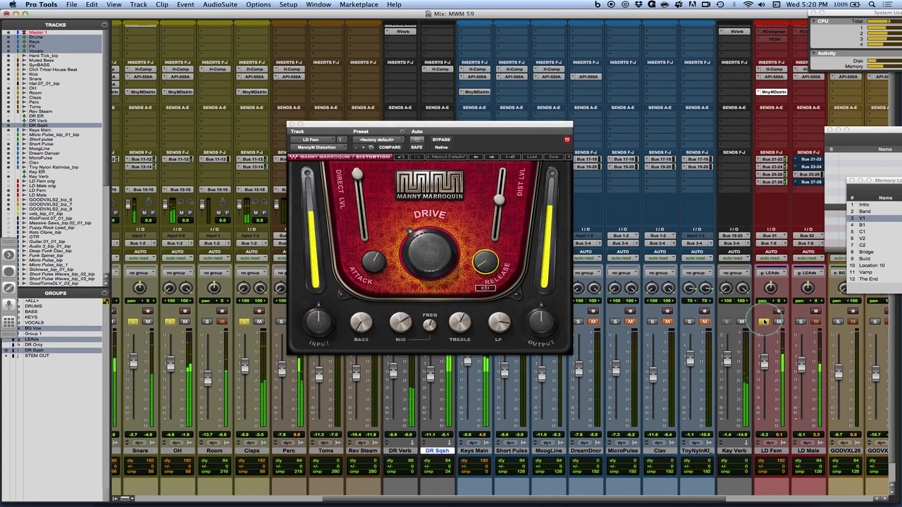
drag(483, 264, 472, 272)
drag(374, 261, 363, 310)
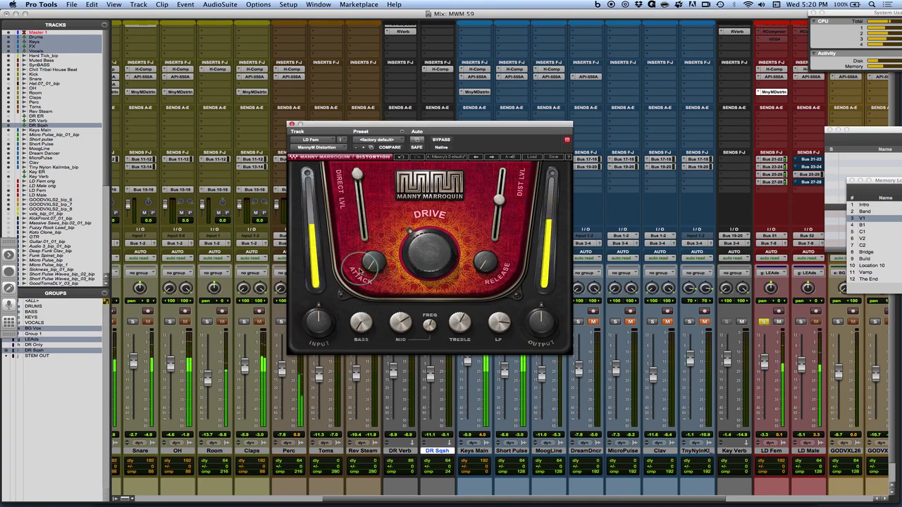
drag(361, 271, 348, 211)
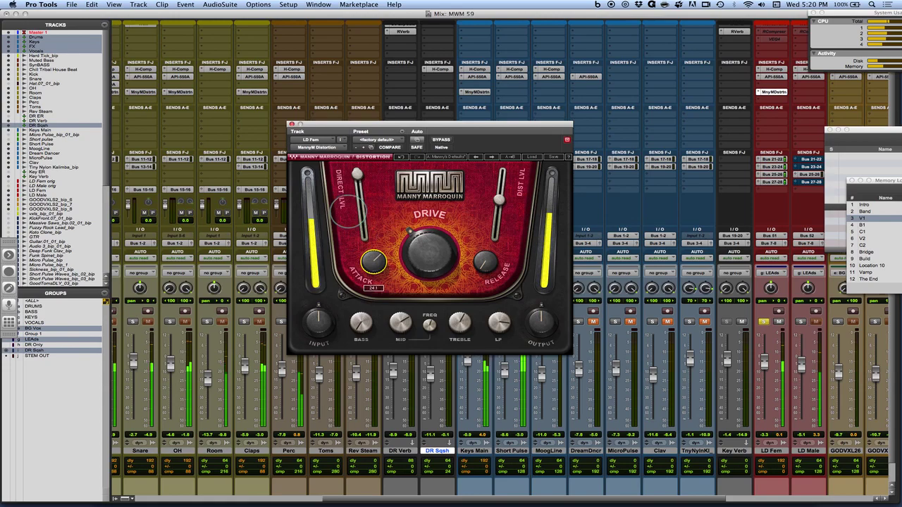
Raise the LD Fem distortion's bass and pull its distortion level down close to minimum.
drag(499, 202, 497, 217)
drag(430, 325, 360, 326)
drag(505, 212, 495, 233)
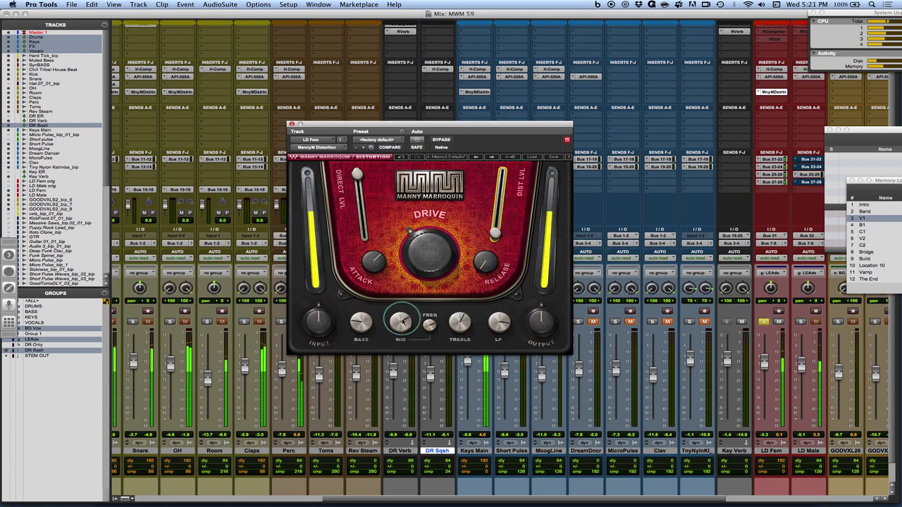
Reset the LD Fem distortion's mid, treble and low-pass filter to their default values.
drag(402, 322, 403, 322)
alt+click(458, 323)
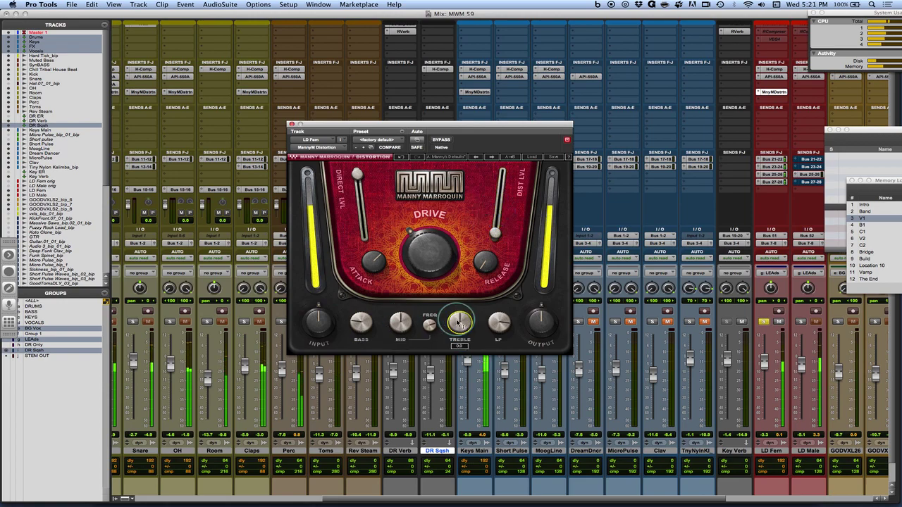
alt+click(499, 323)
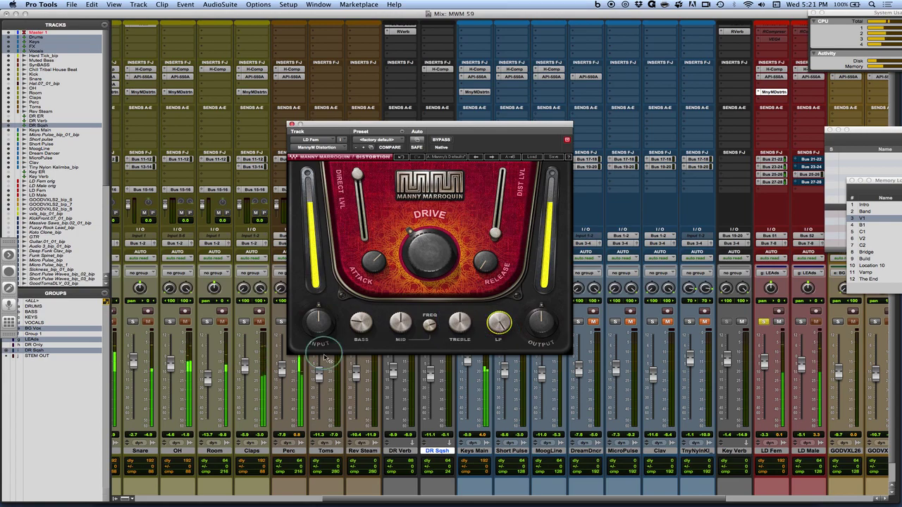
Increase the LD Fem distortion's bass and distortion level, and turn down its attack.
click(363, 322)
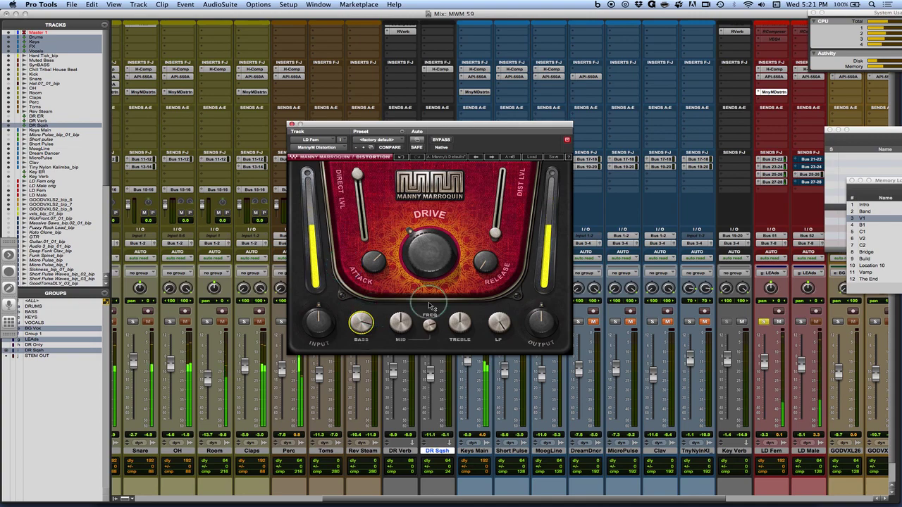
drag(494, 236, 495, 206)
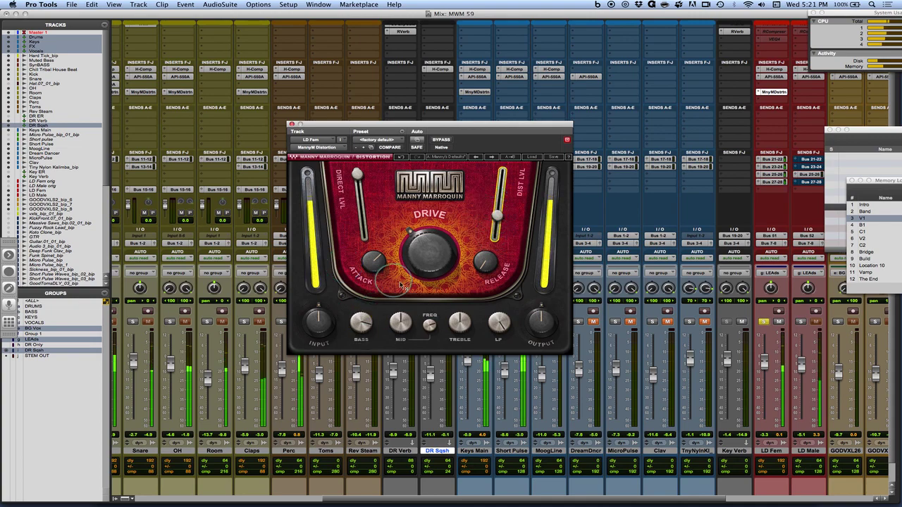
mouse_move(375, 265)
mouse_down()
mouse_move(383, 304)
mouse_move(379, 267)
mouse_move(386, 275)
mouse_up()
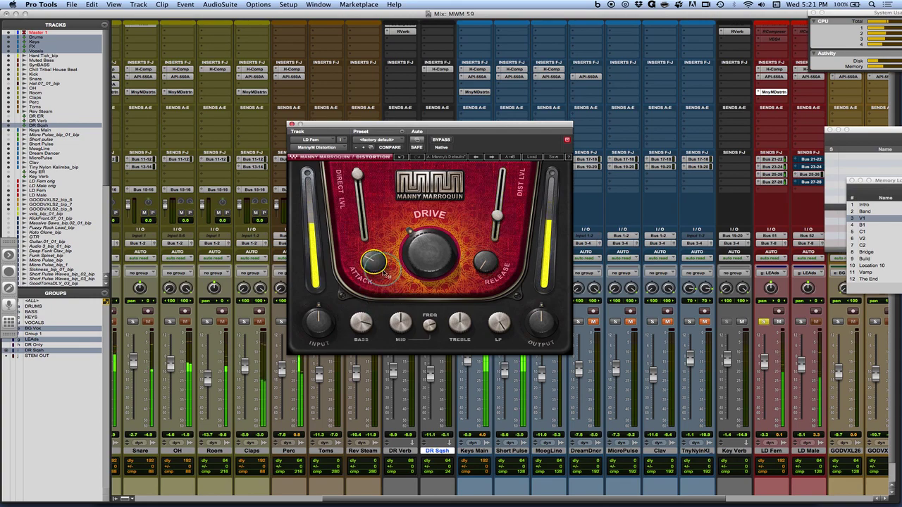
Lower the LD Fem distortion's level and drive, raise its treble, and set the release to 5.00.
drag(497, 216, 506, 227)
drag(424, 241, 421, 247)
click(459, 323)
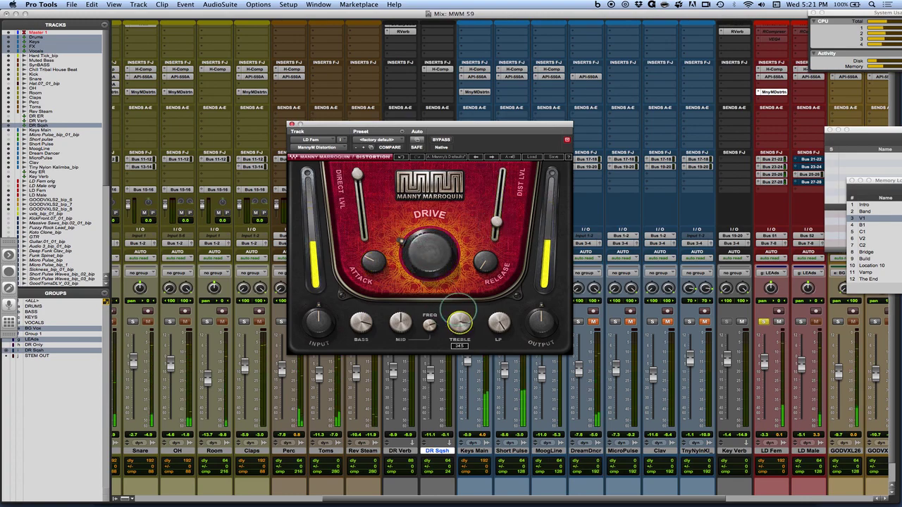
click(460, 323)
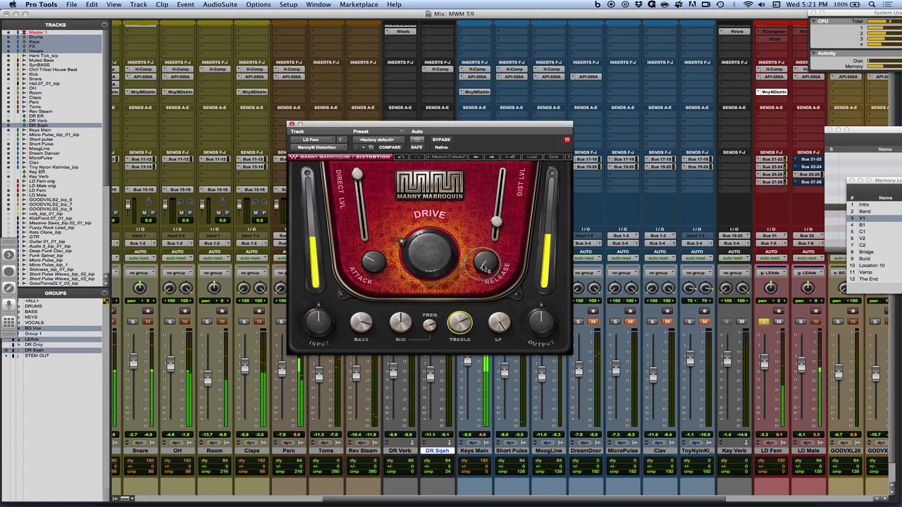
click(484, 265)
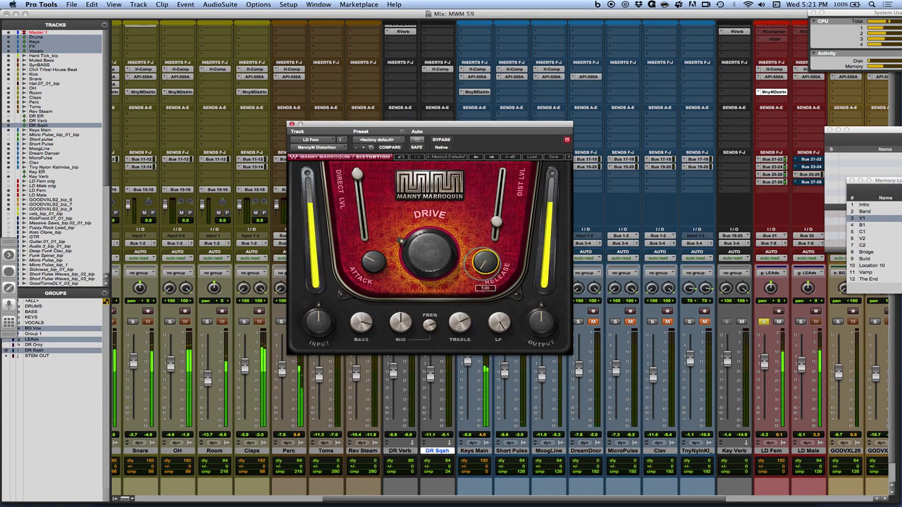
Compare the LD Fem vocal with the distortion bypassed and active.
click(443, 141)
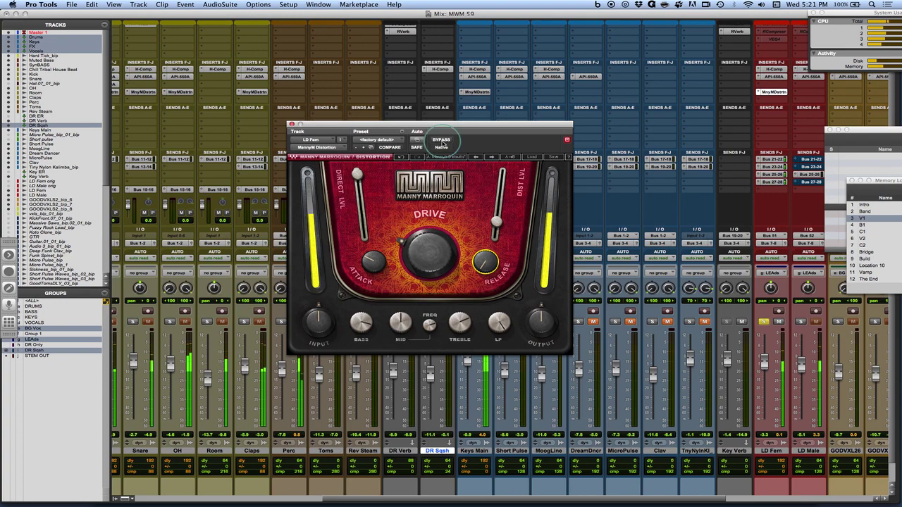
click(442, 141)
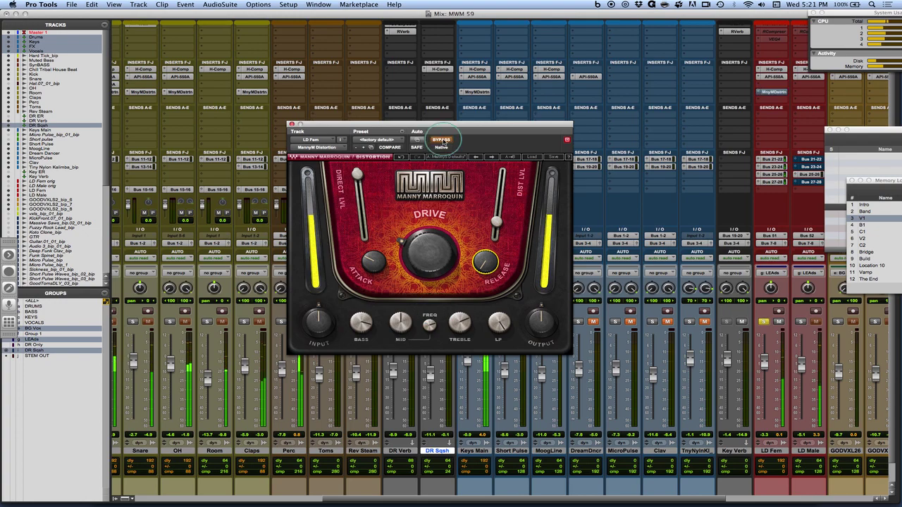
click(442, 140)
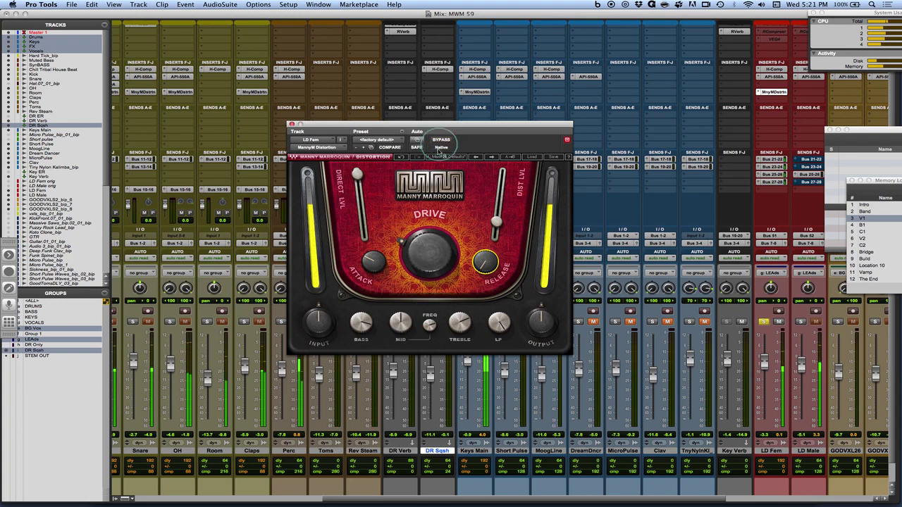
Fine-tune the LD Fem distortion's mid, mid frequency and drive, set the distortion level to 25.0, and unsolo the track.
mouse_move(402, 319)
mouse_down()
mouse_move(387, 302)
mouse_move(389, 310)
mouse_up()
mouse_move(425, 338)
mouse_down()
mouse_move(423, 303)
mouse_move(428, 325)
mouse_up()
drag(416, 245, 412, 238)
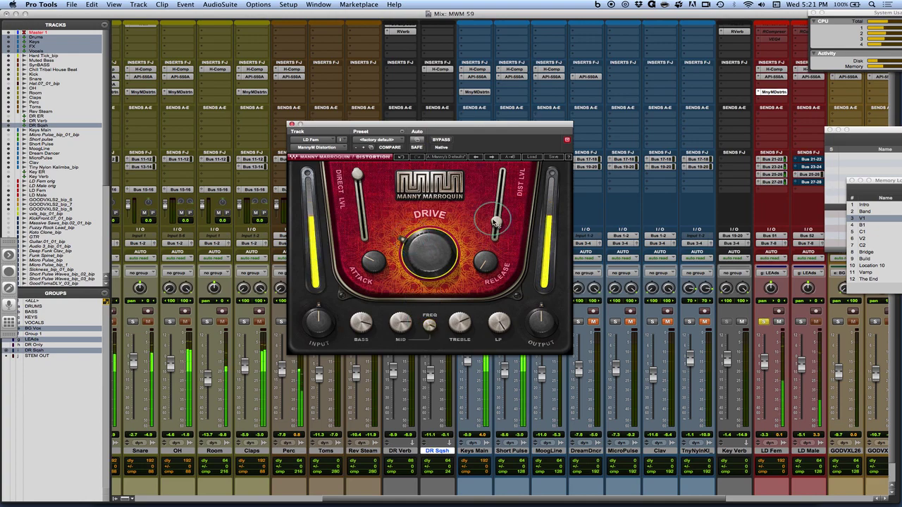
click(497, 221)
drag(496, 222, 489, 241)
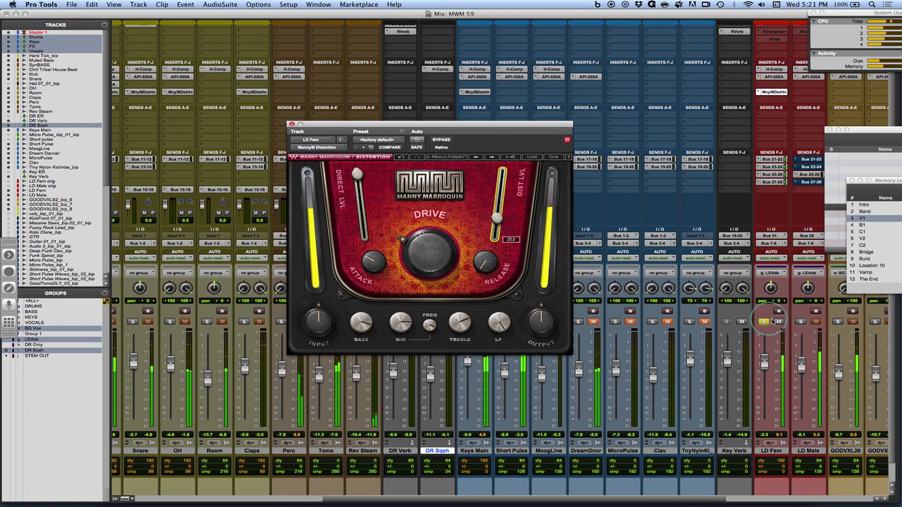
click(764, 322)
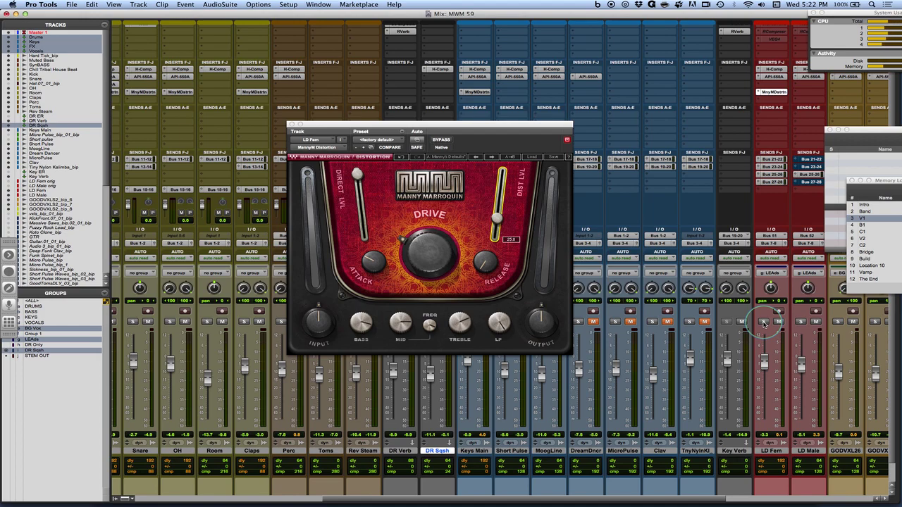
scroll(476, 417, left, 5)
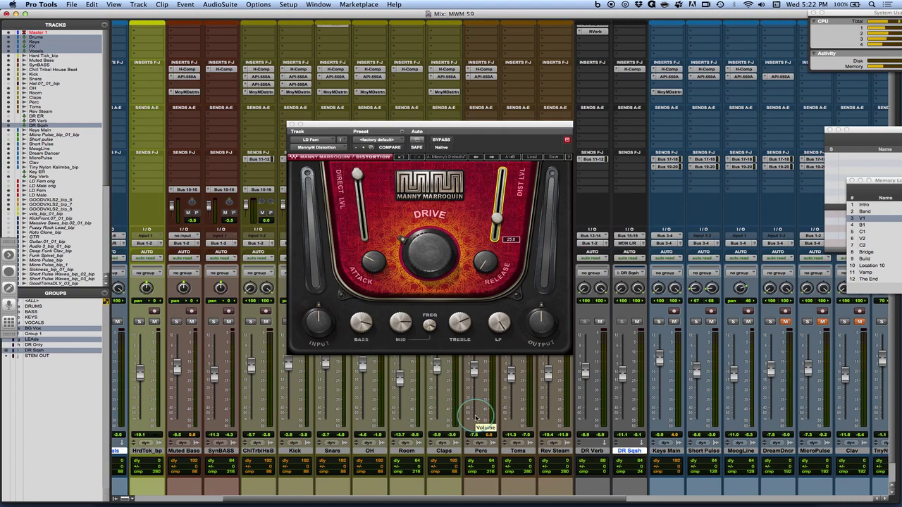
click(389, 342)
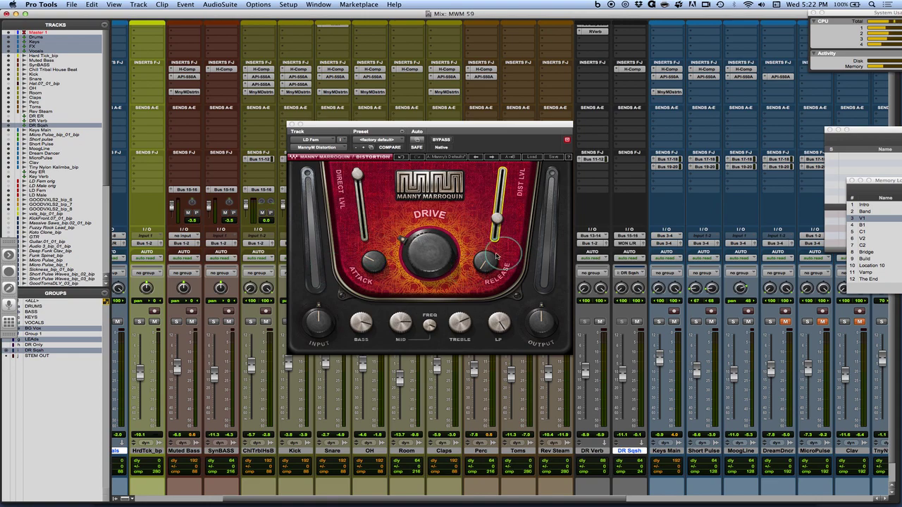
mouse_move(416, 250)
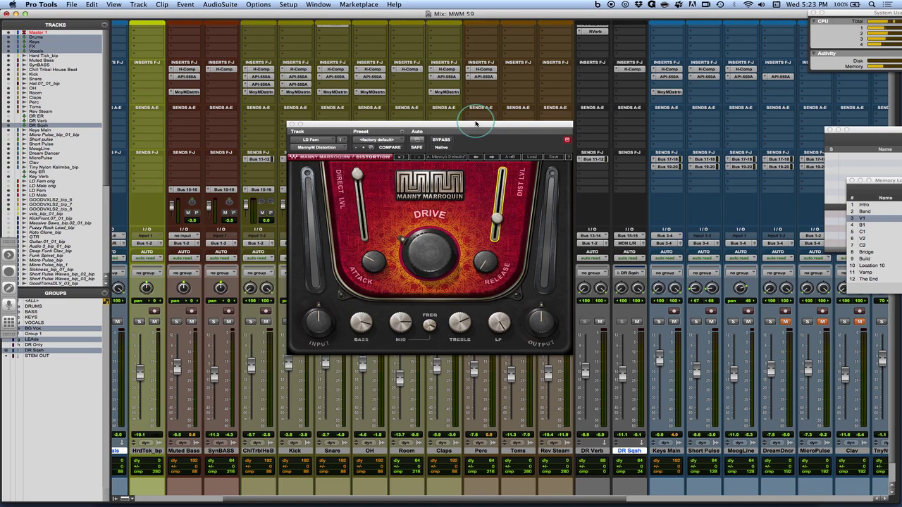
drag(476, 124, 501, 124)
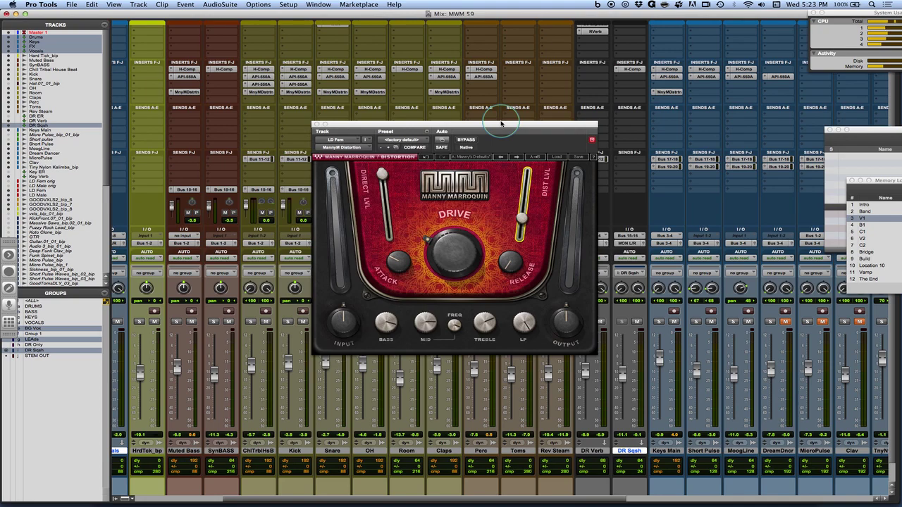